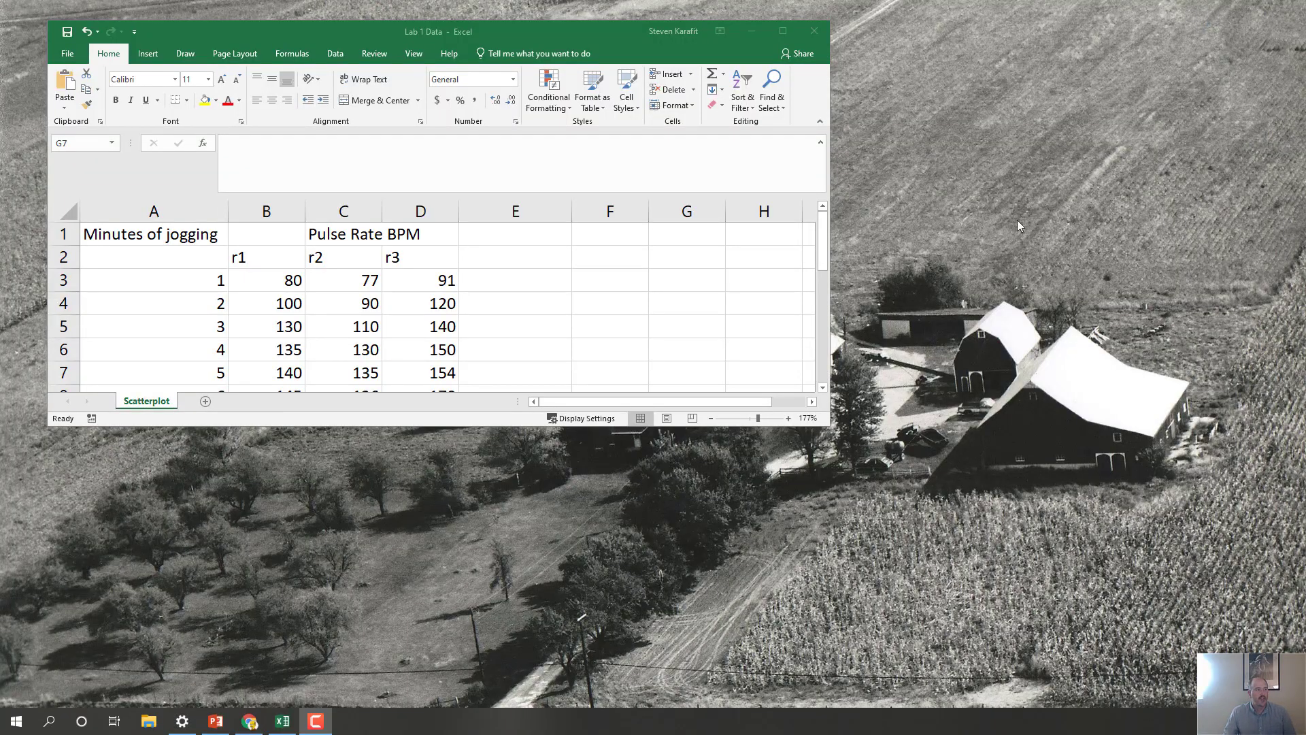
- Maximize the Lab 1 Data workbook in Excel, then switch to the Biology 1440 course site
left_click(779, 36)
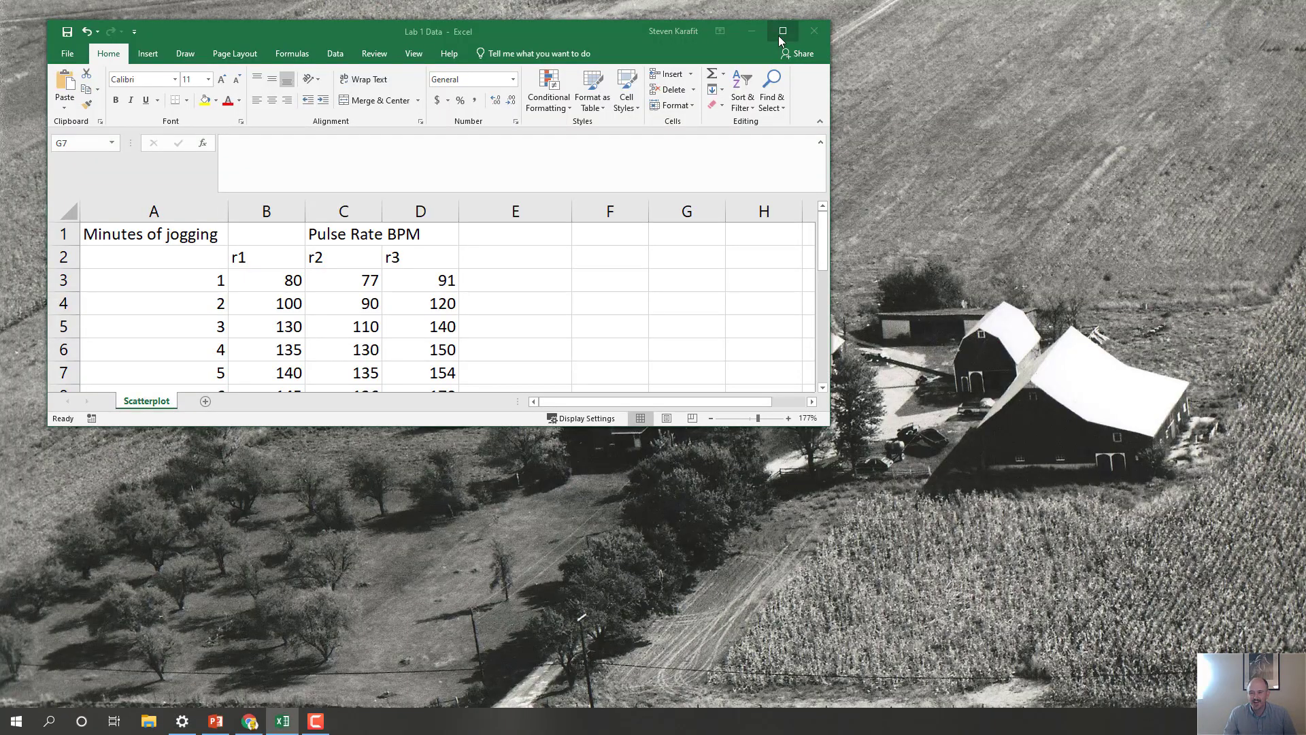
left_click(779, 35)
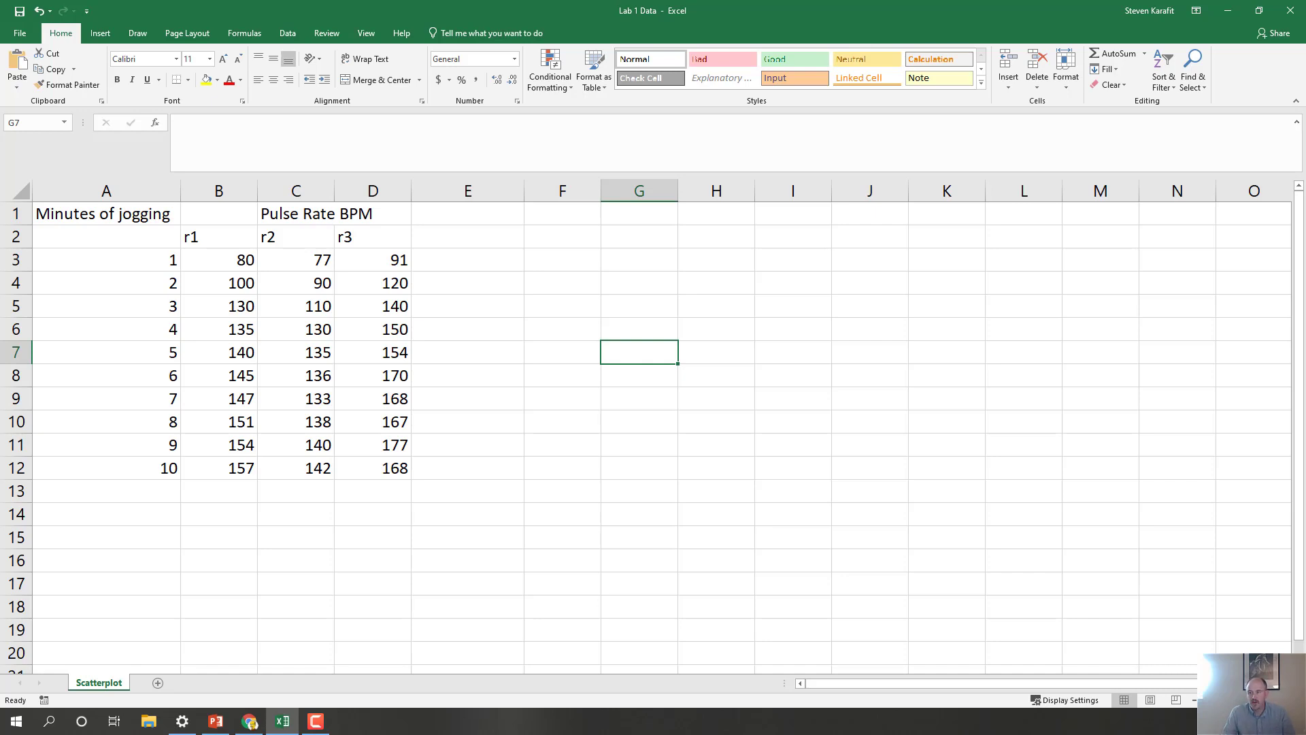
key("alt+Tab")
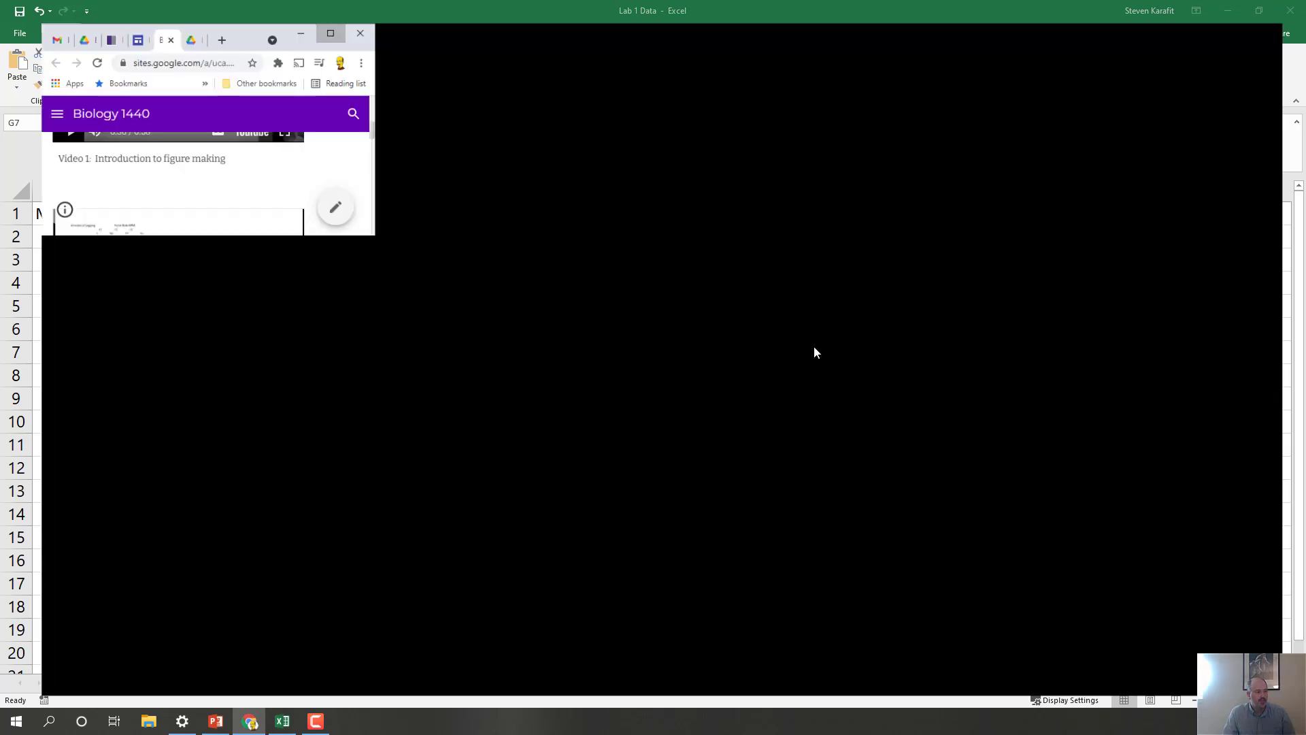
- Look over the practice data on the Biology 1440 Graphing page, then minimize Chrome
scroll(476, 376, "up", 2)
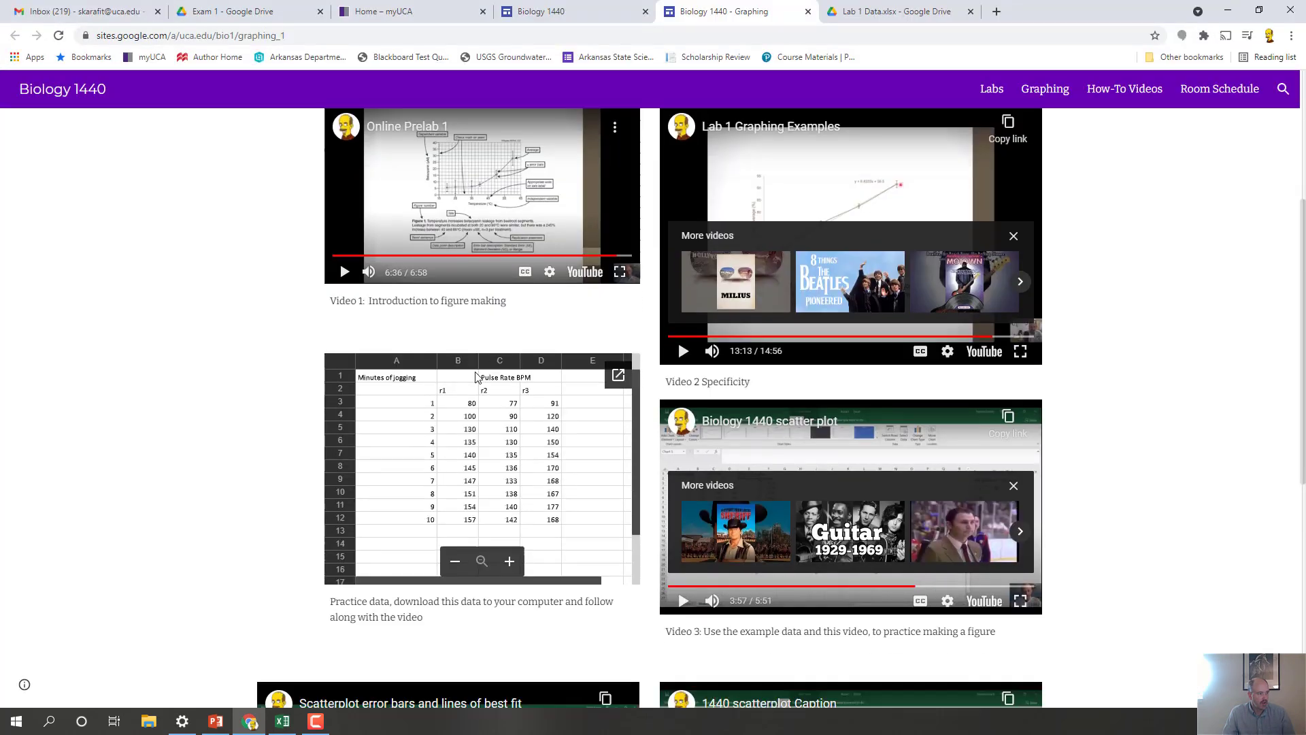
scroll(476, 376, "down", 2)
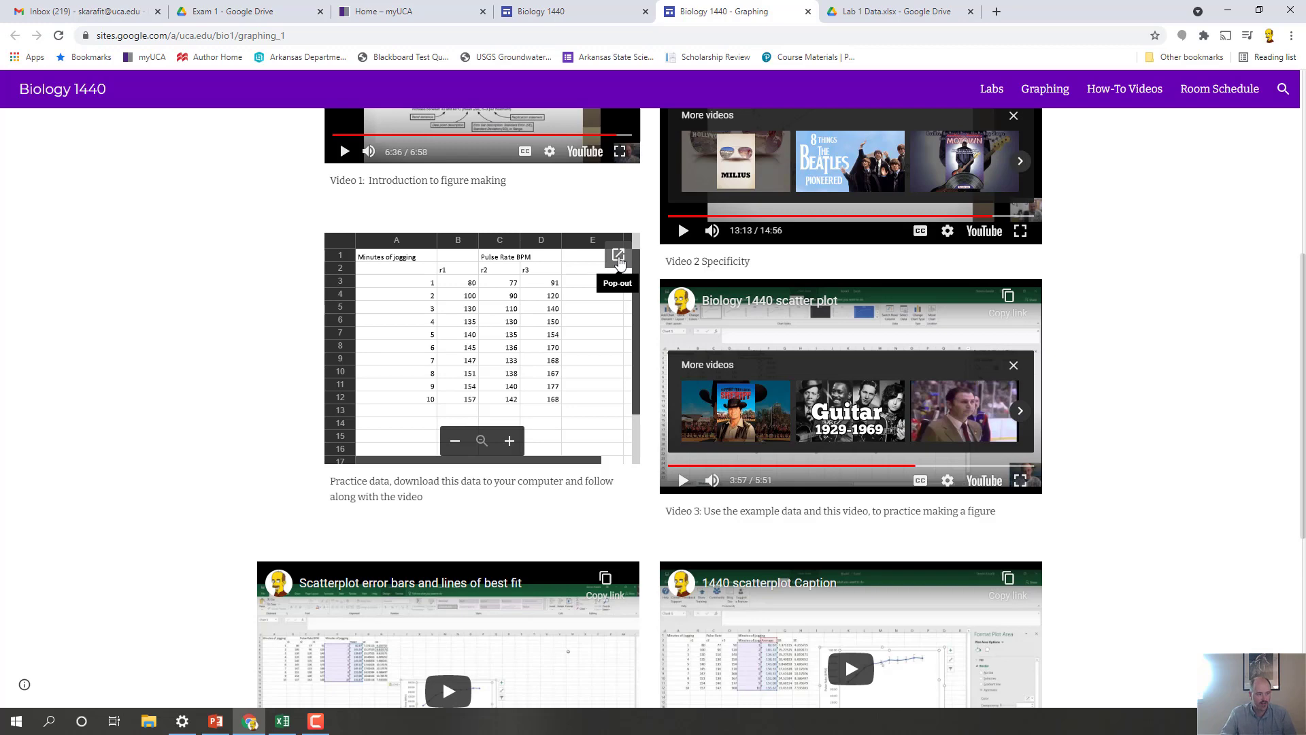
left_click(1228, 11)
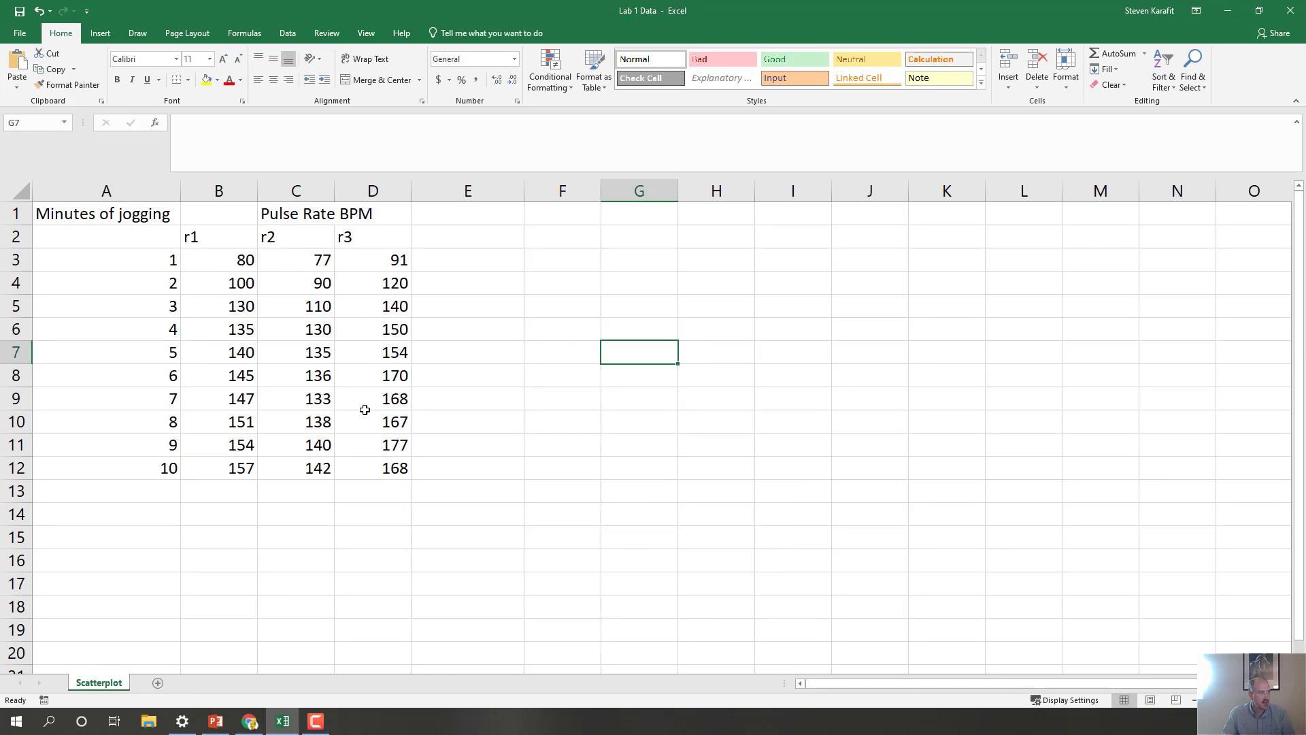
left_click(120, 217)
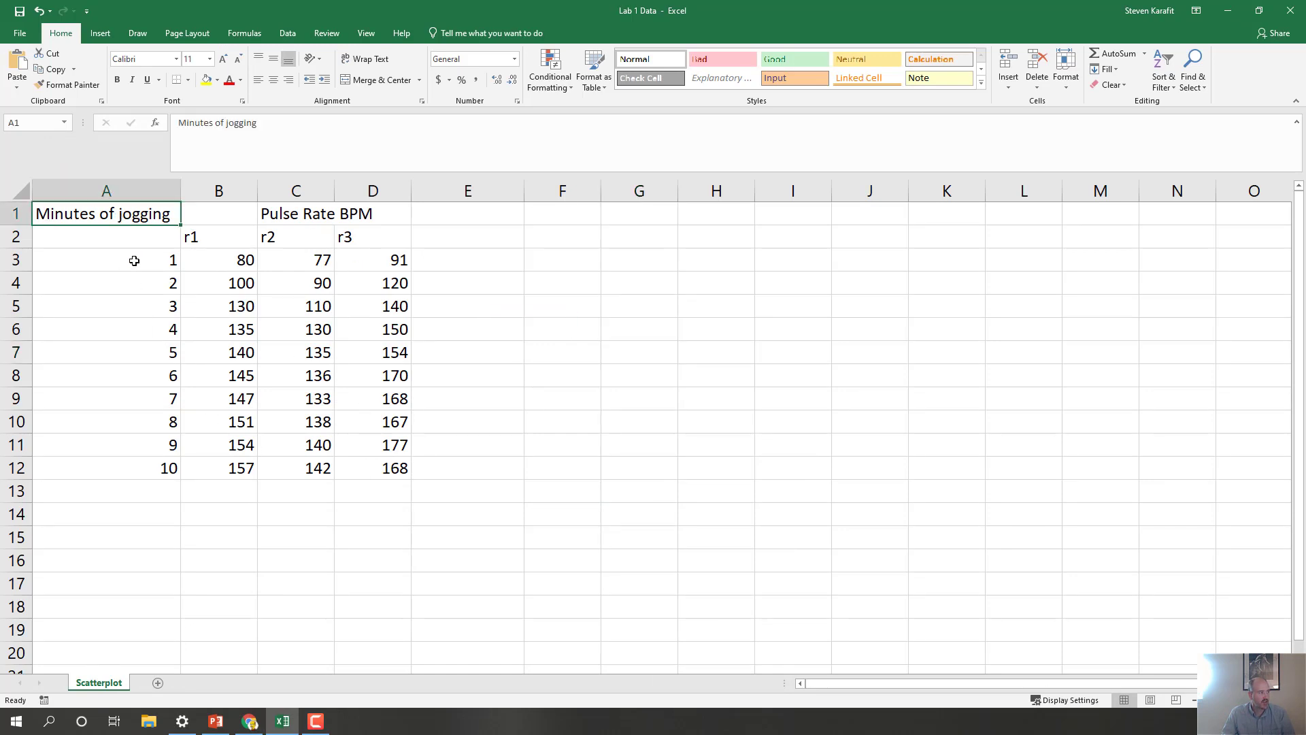
left_click_drag(129, 259, 133, 468)
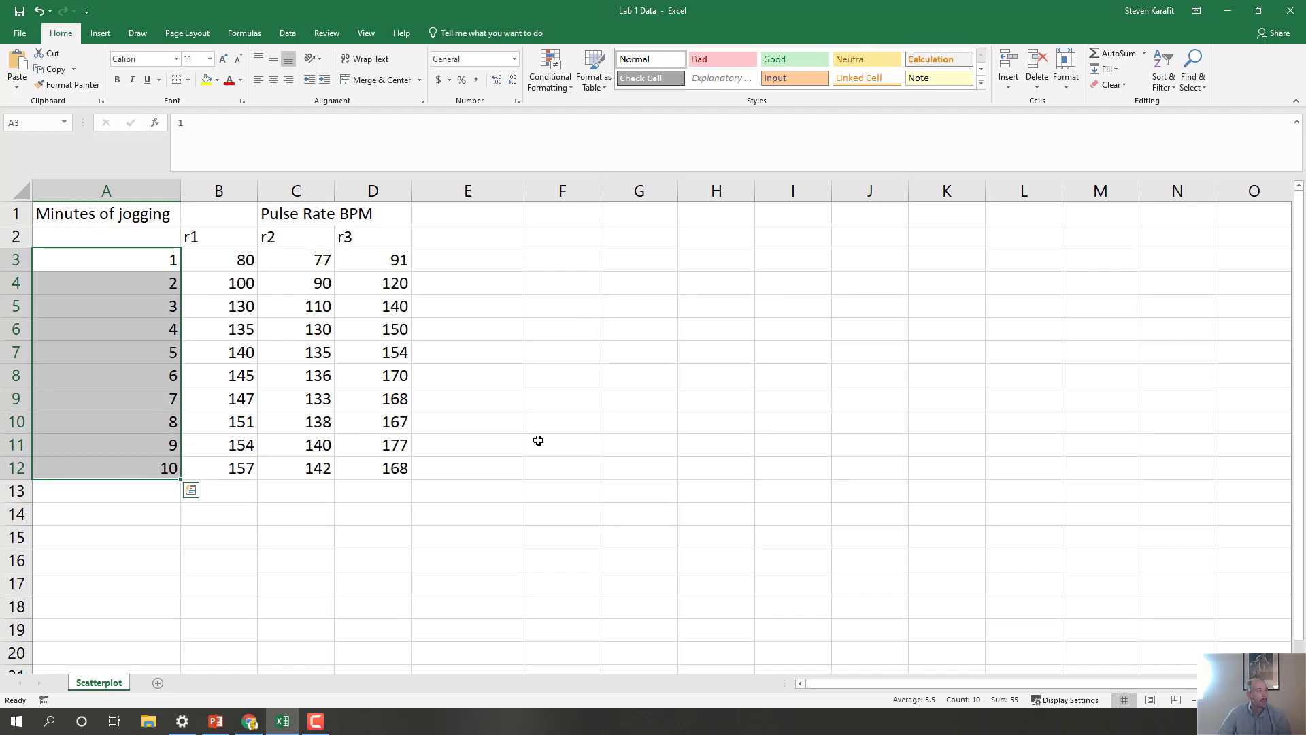
left_click(724, 442)
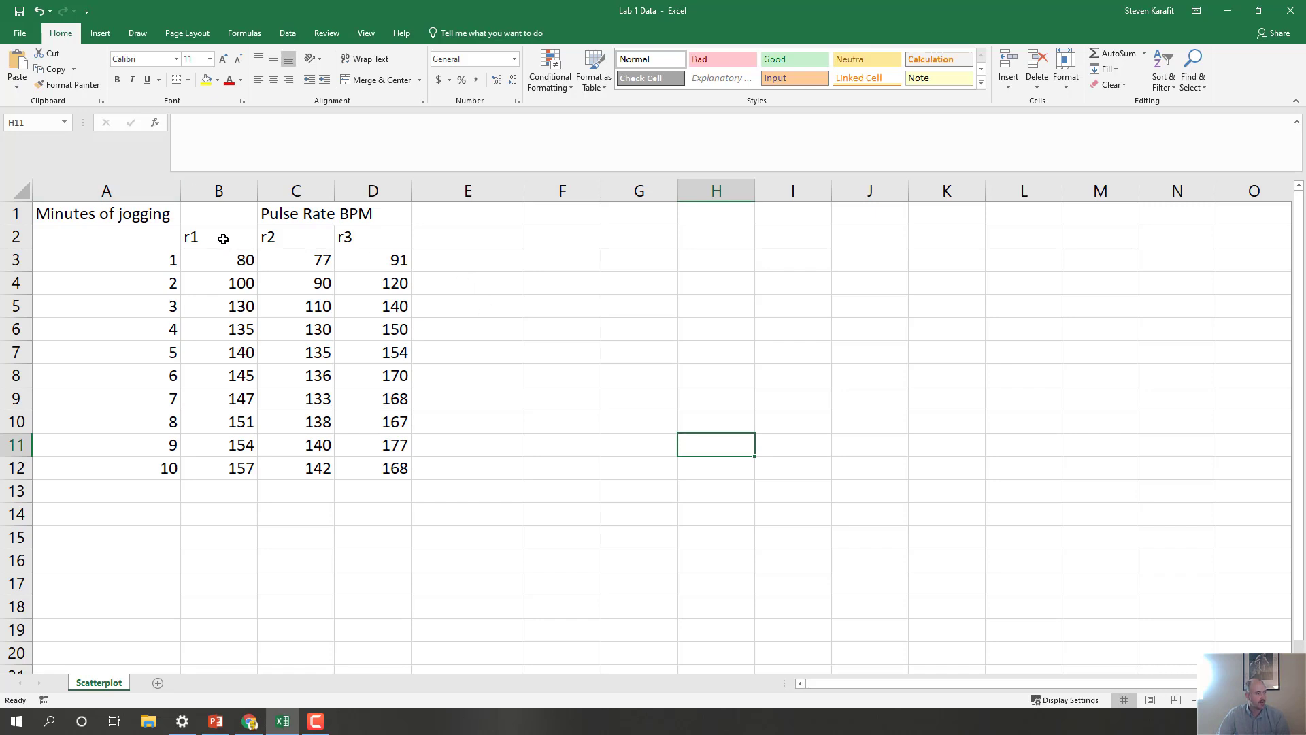
left_click(144, 214)
left_click(327, 216)
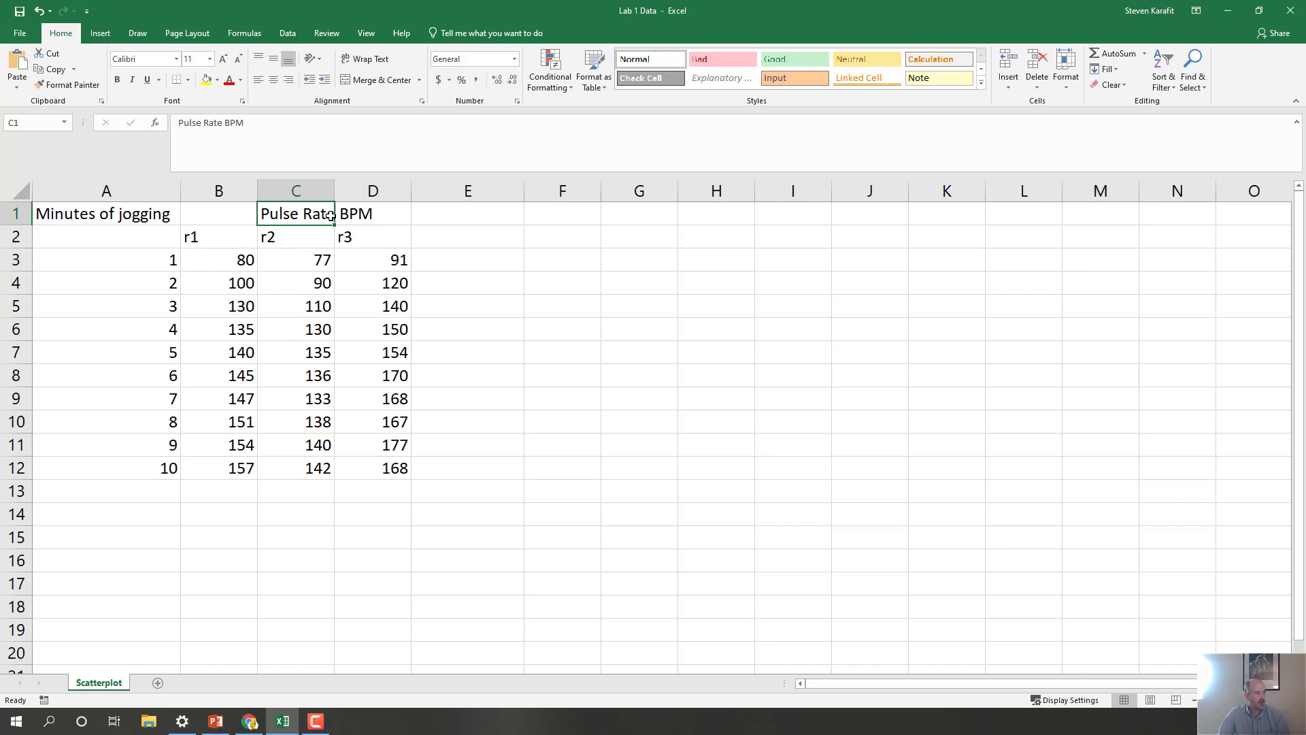
left_click_drag(219, 236, 348, 237)
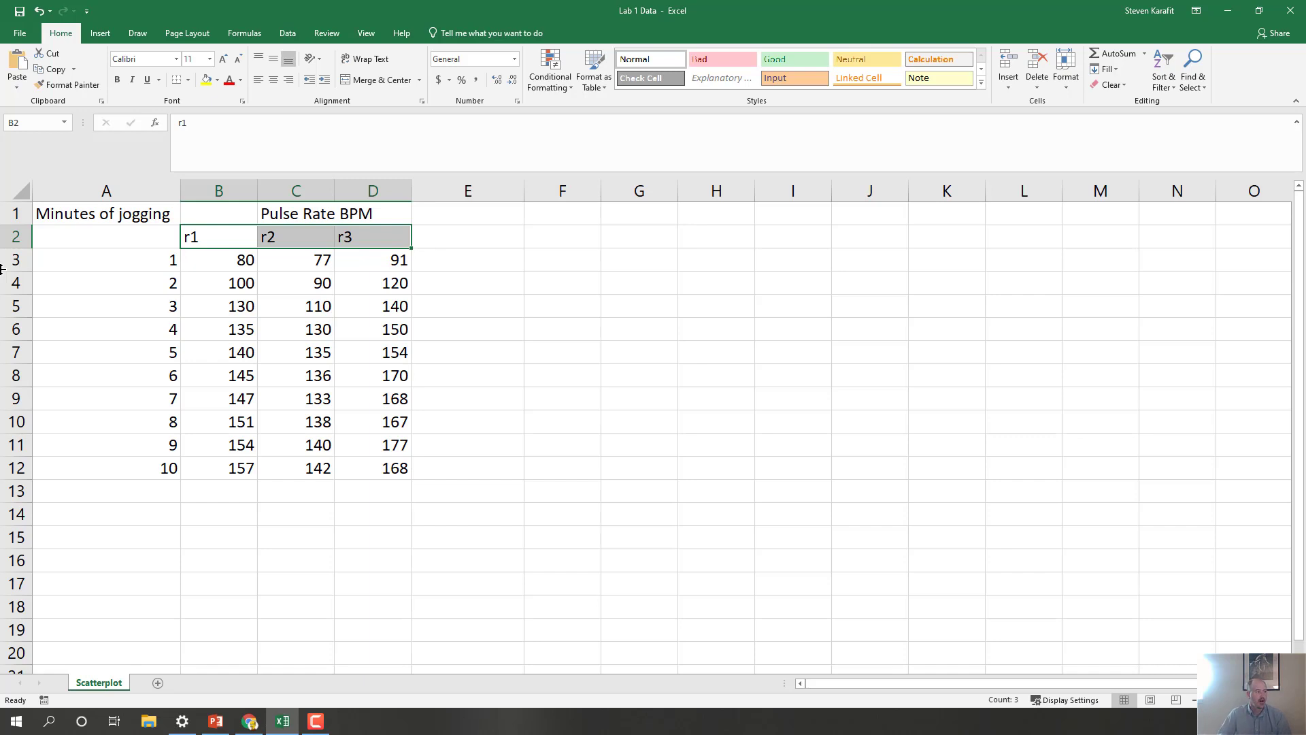
left_click(535, 387)
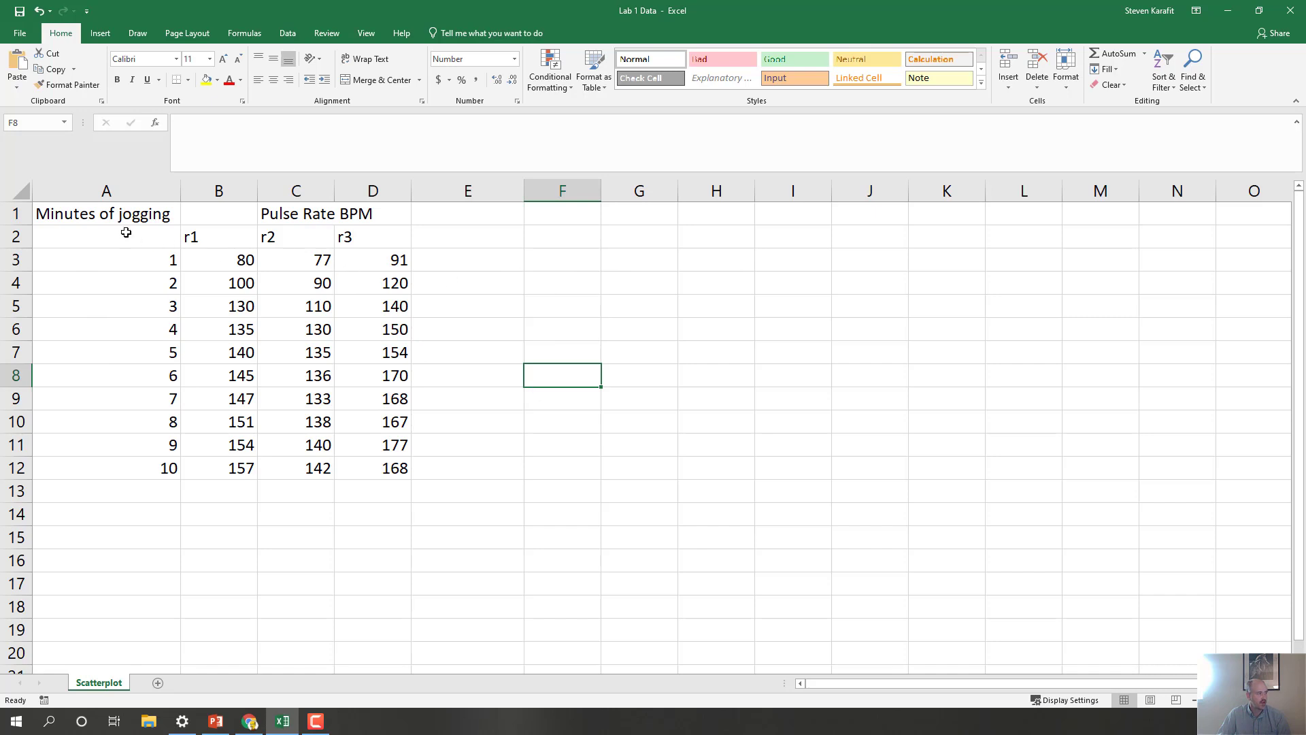
left_click(114, 195)
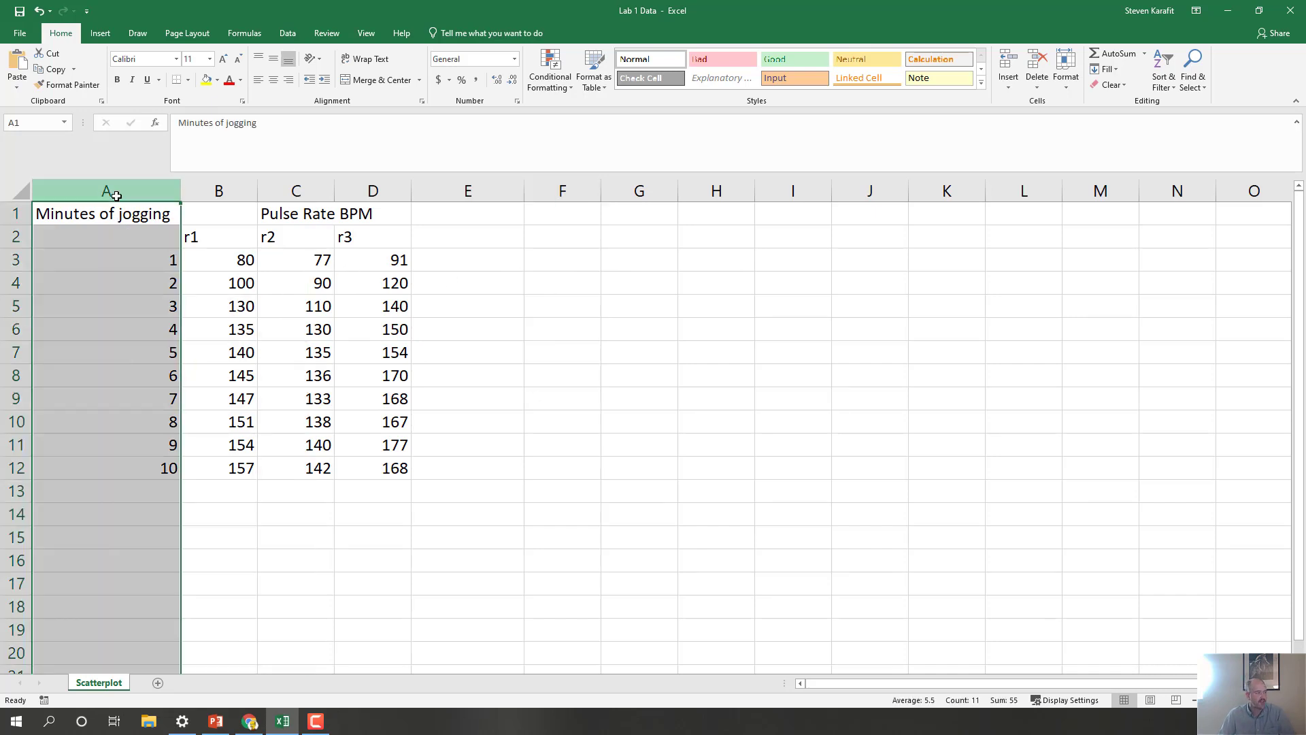
- Copy the Minutes of jogging column A into column E
key("ctrl+c")
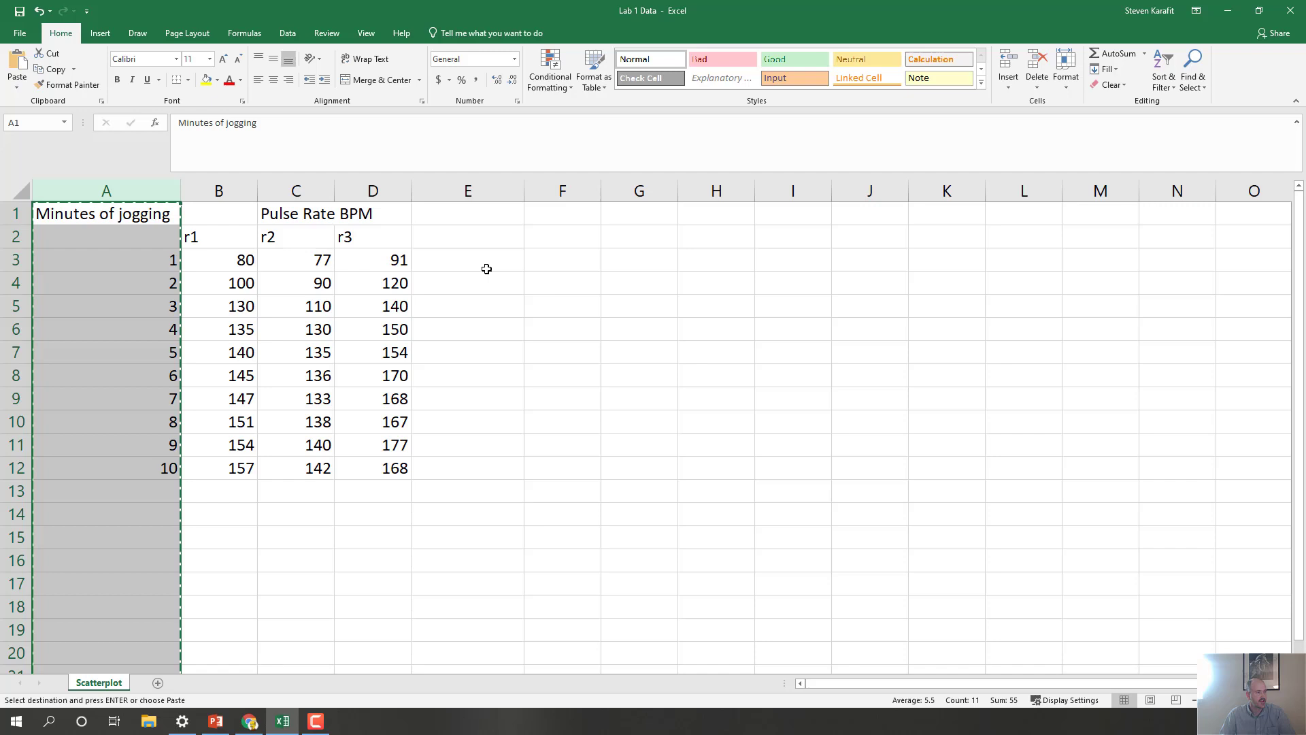
left_click(495, 214)
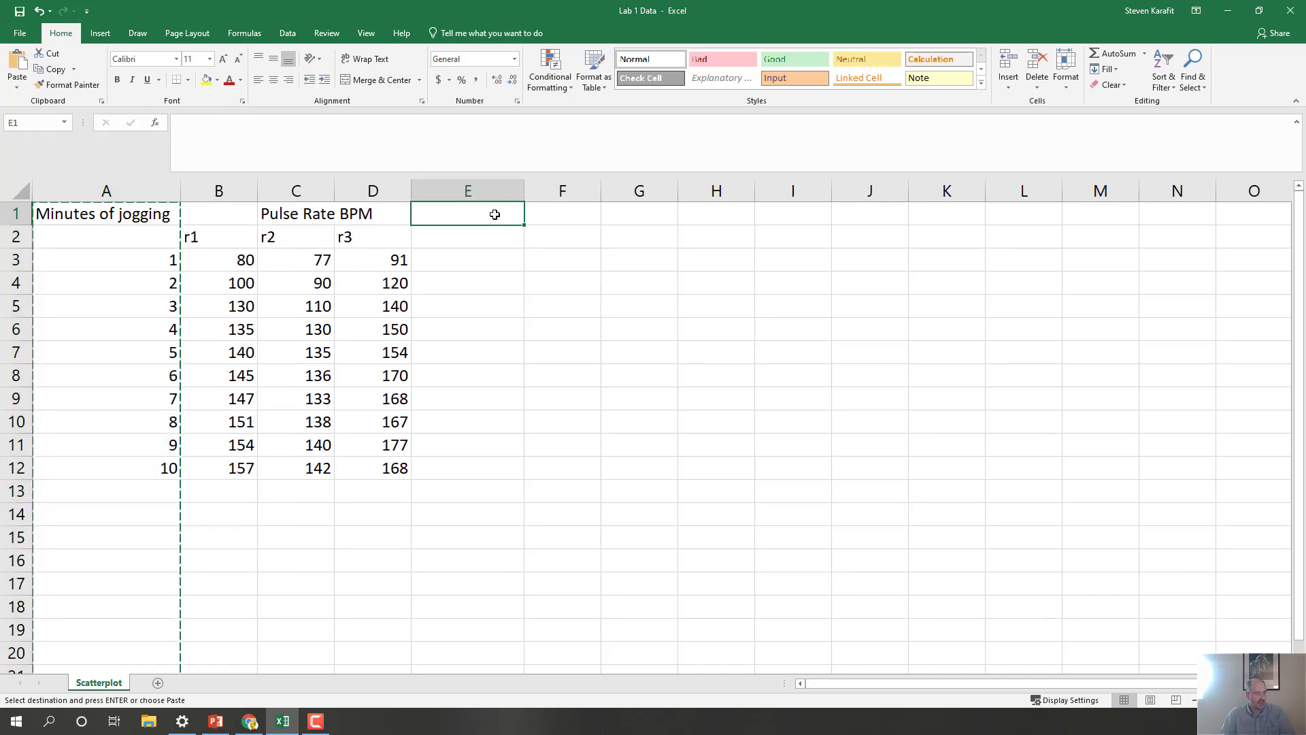
key("ctrl+space")
key("ctrl+v")
left_click(850, 376)
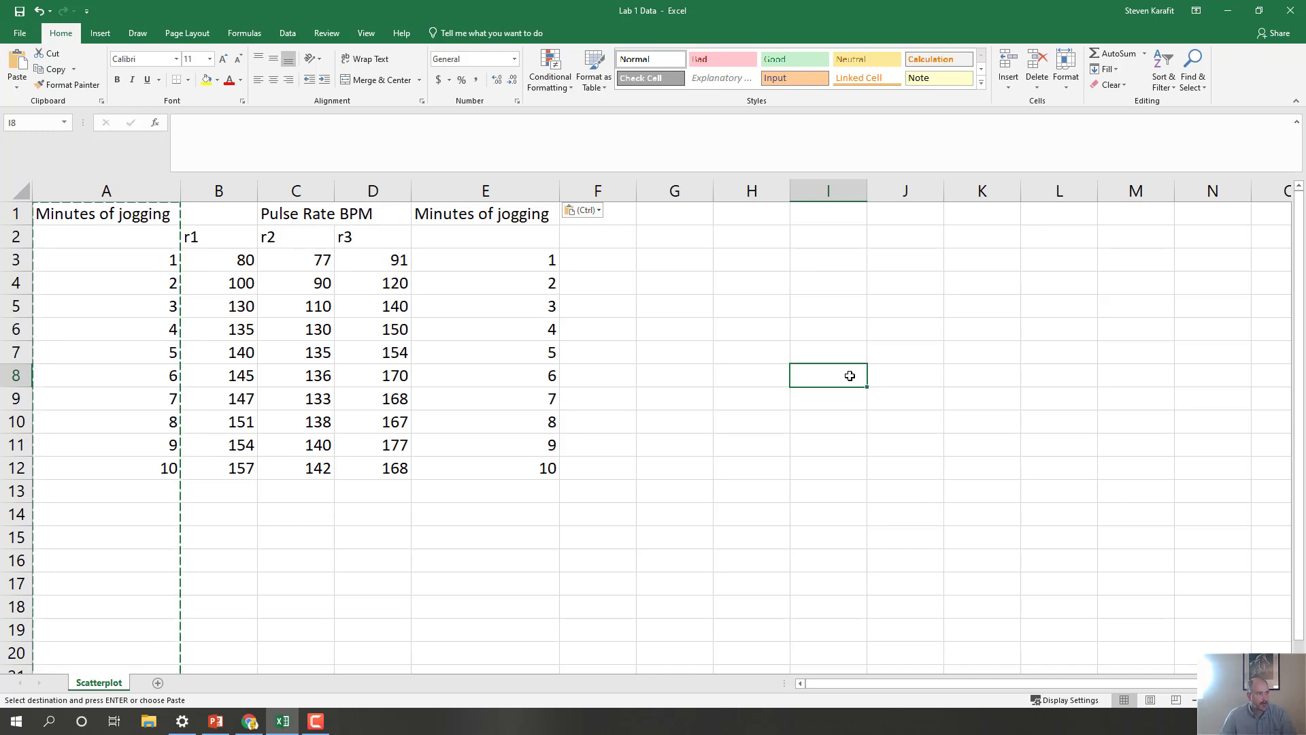
- Add the heading 'Average' in cell F1
left_click(612, 209)
type("Av")
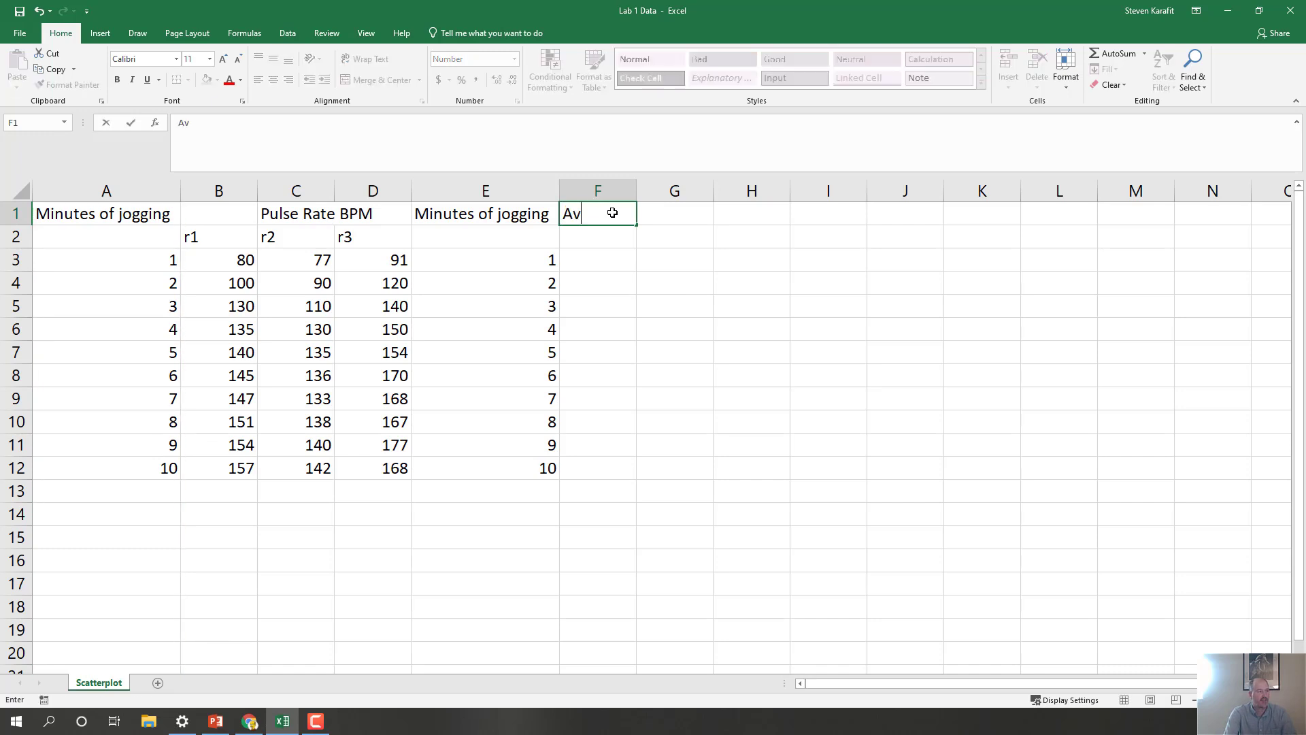
type("erage")
left_click(725, 334)
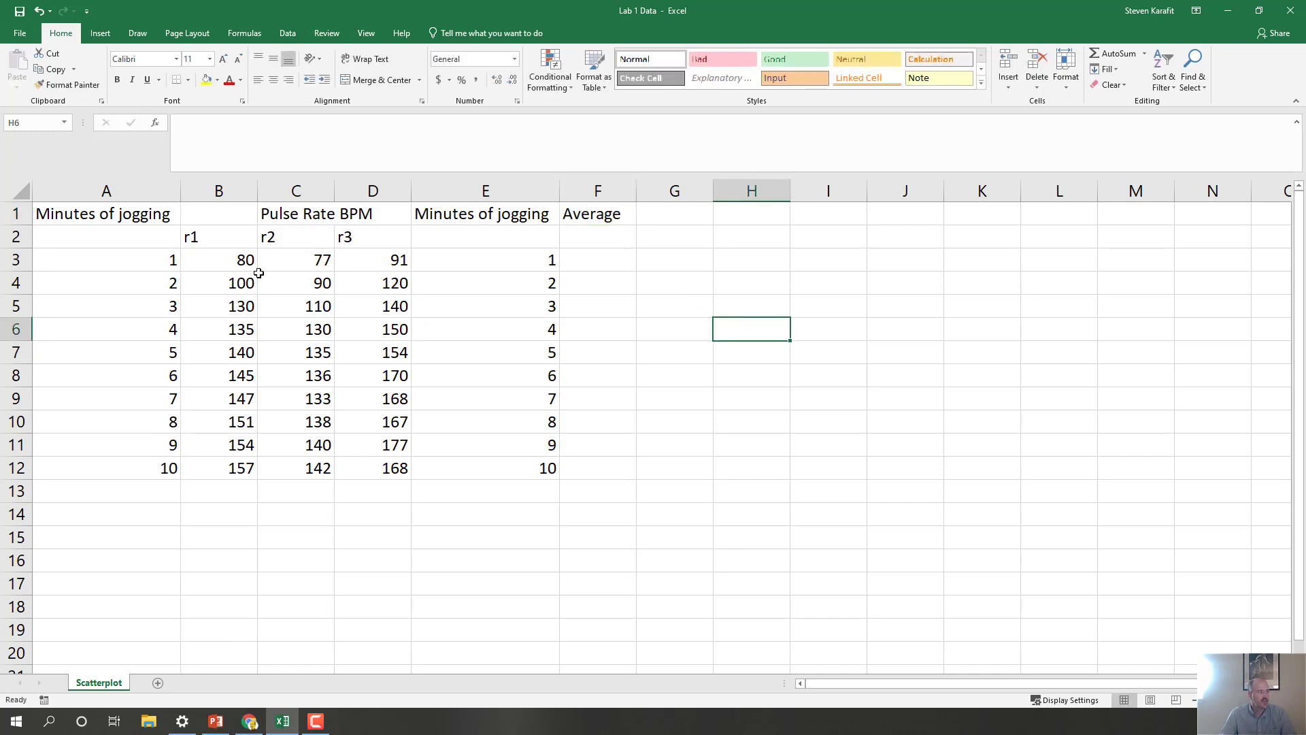
left_click_drag(228, 262, 367, 261)
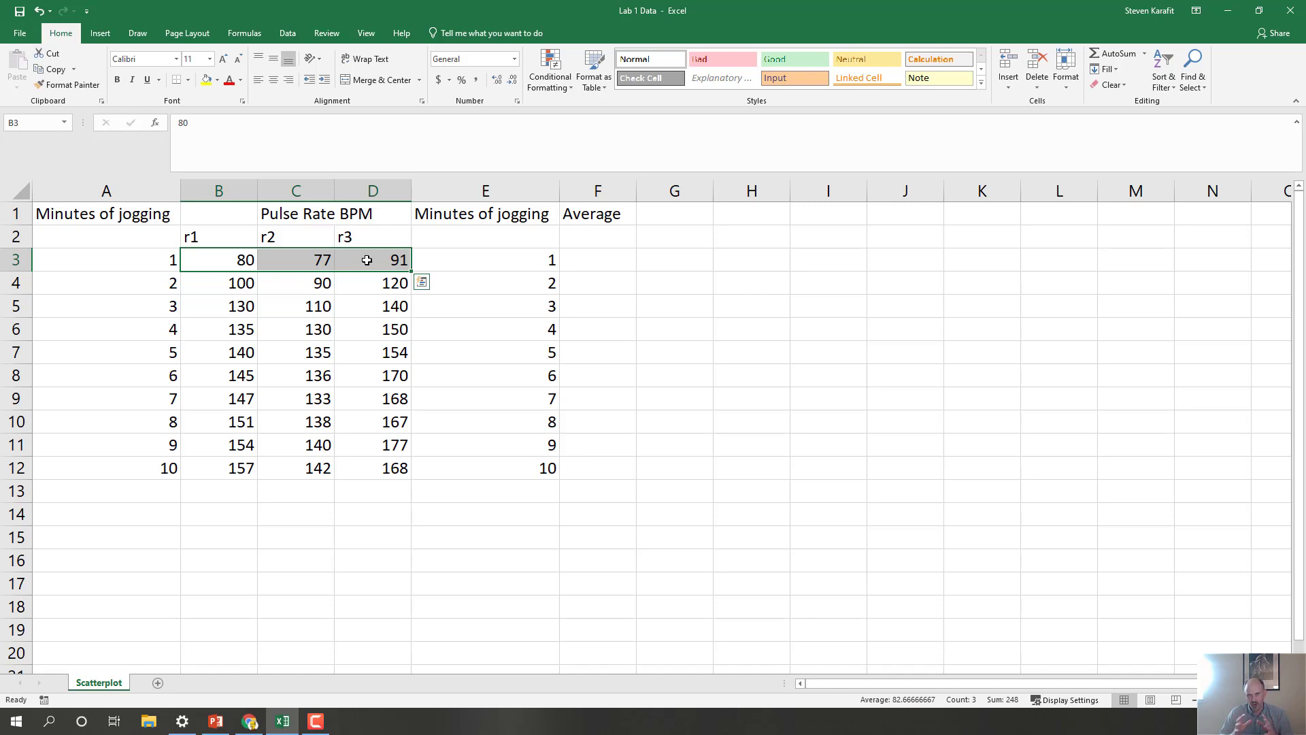
- Enter =AVERAGE(B3:D3) in F3 so it shows 82.67 for 1 minute of jogging
left_click(918, 417)
left_click(604, 266)
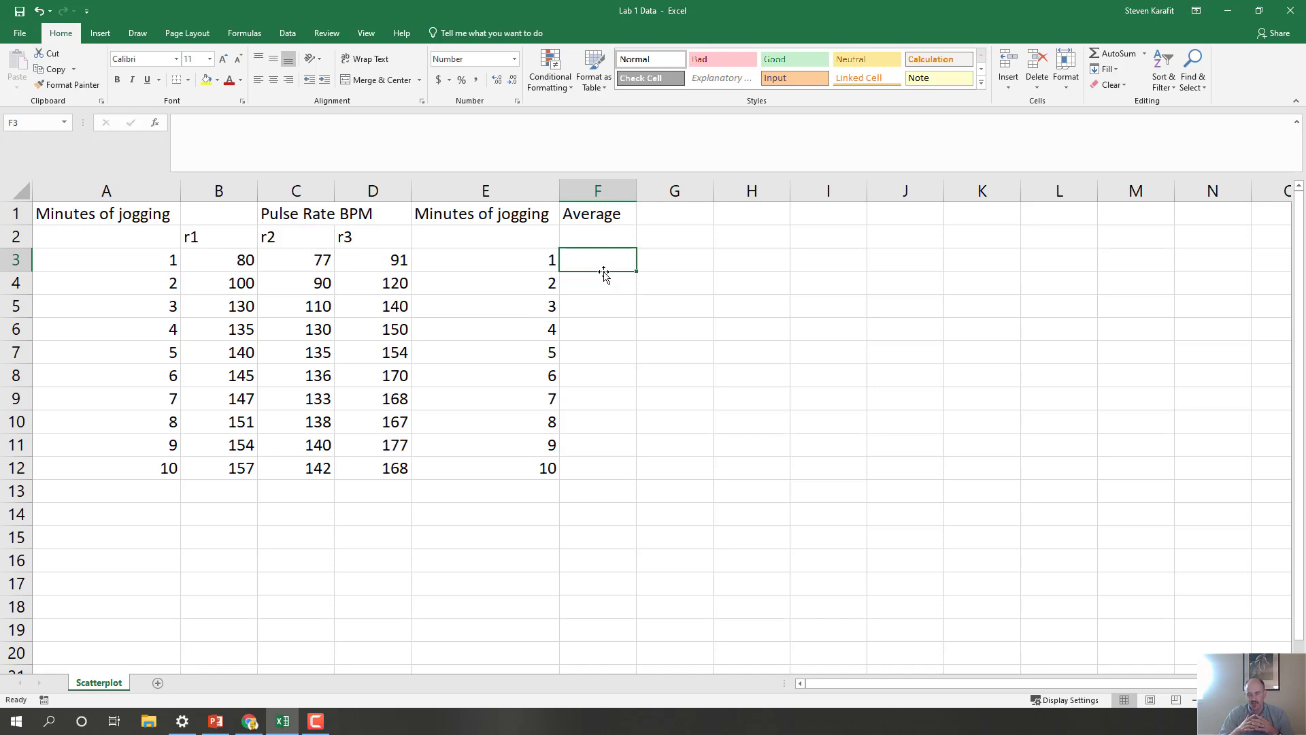
type("=")
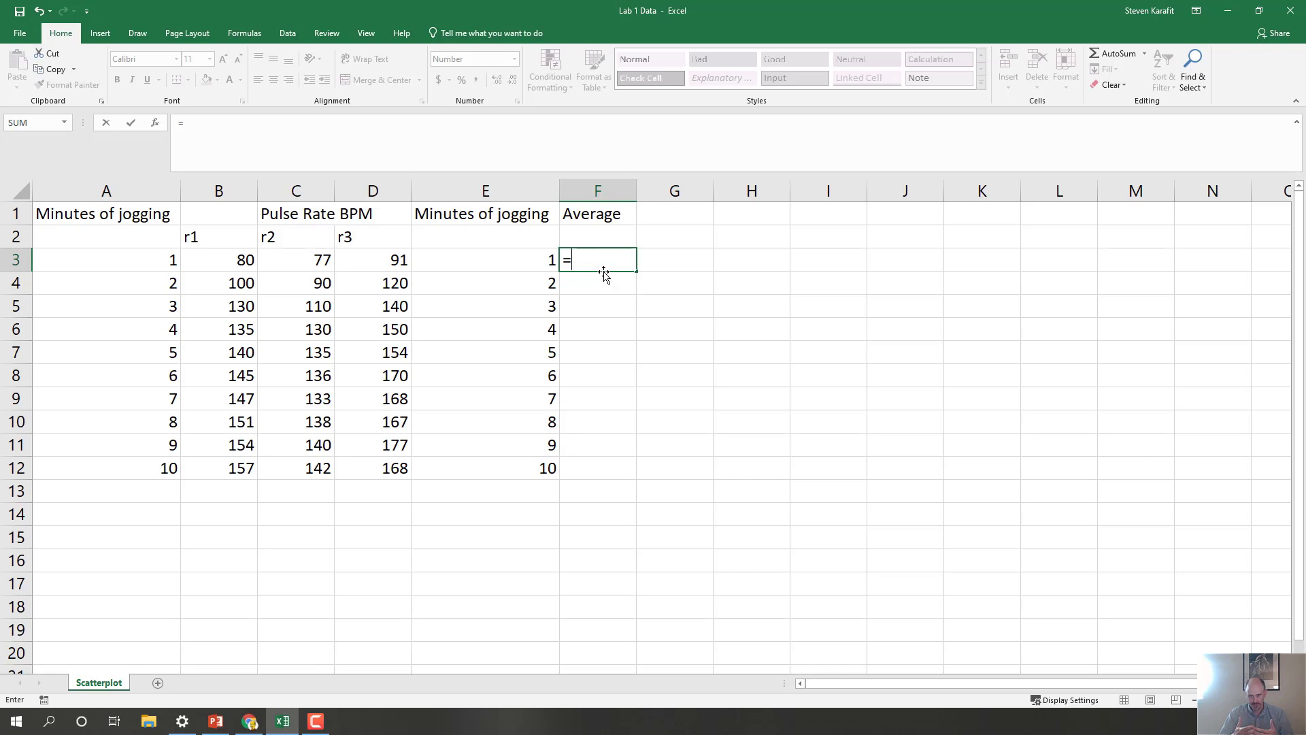
type("avera")
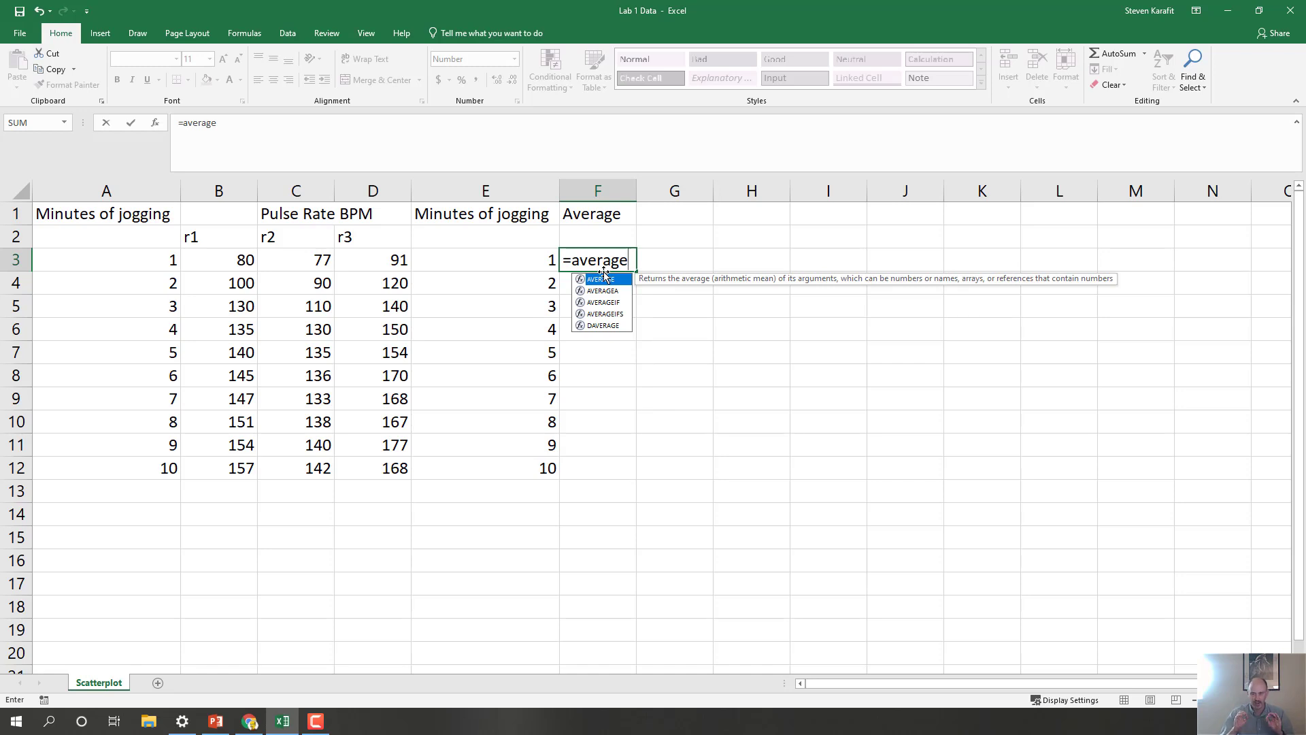
type("ge")
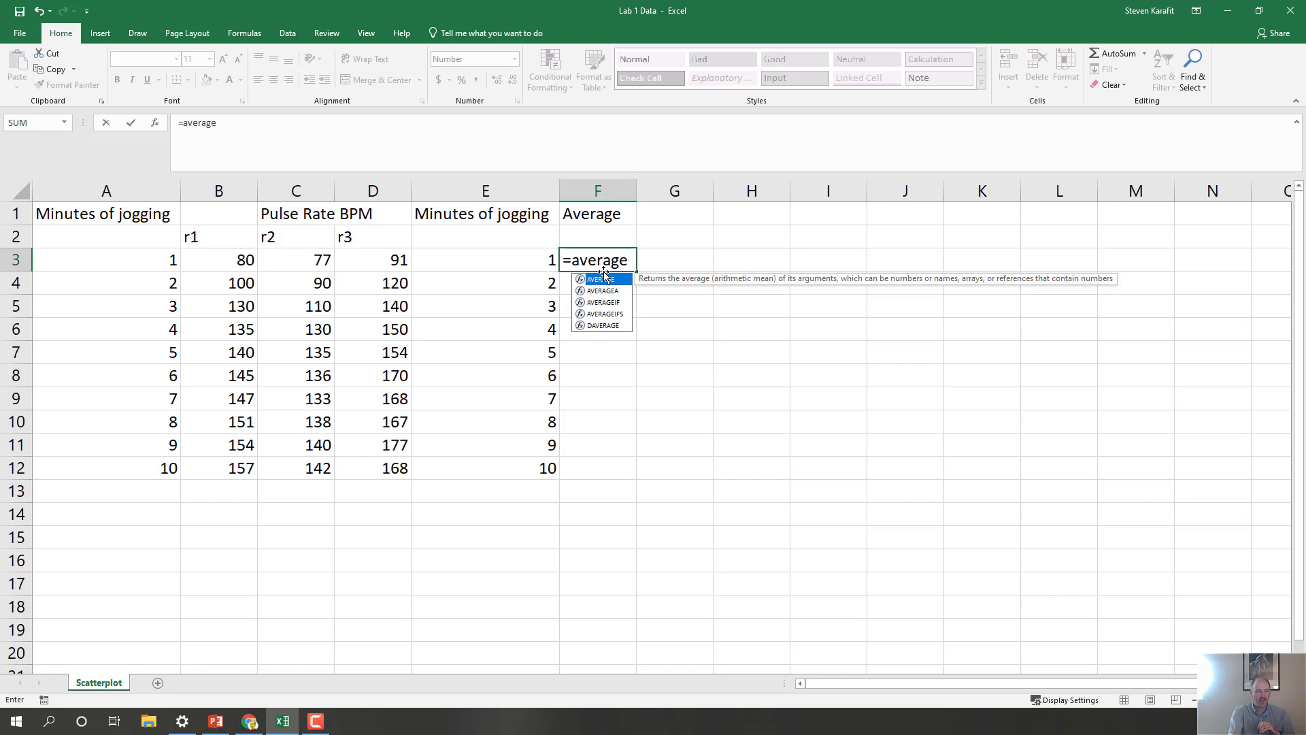
type("(")
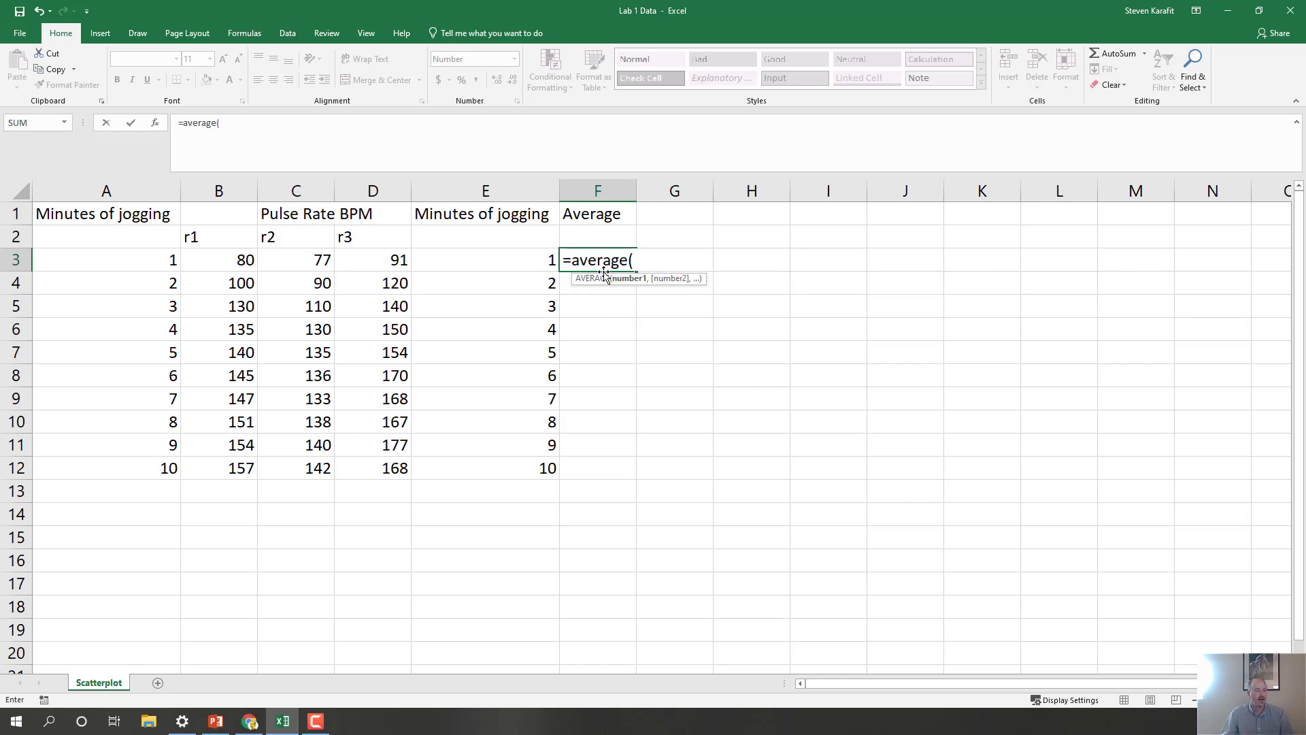
left_click_drag(235, 260, 366, 259)
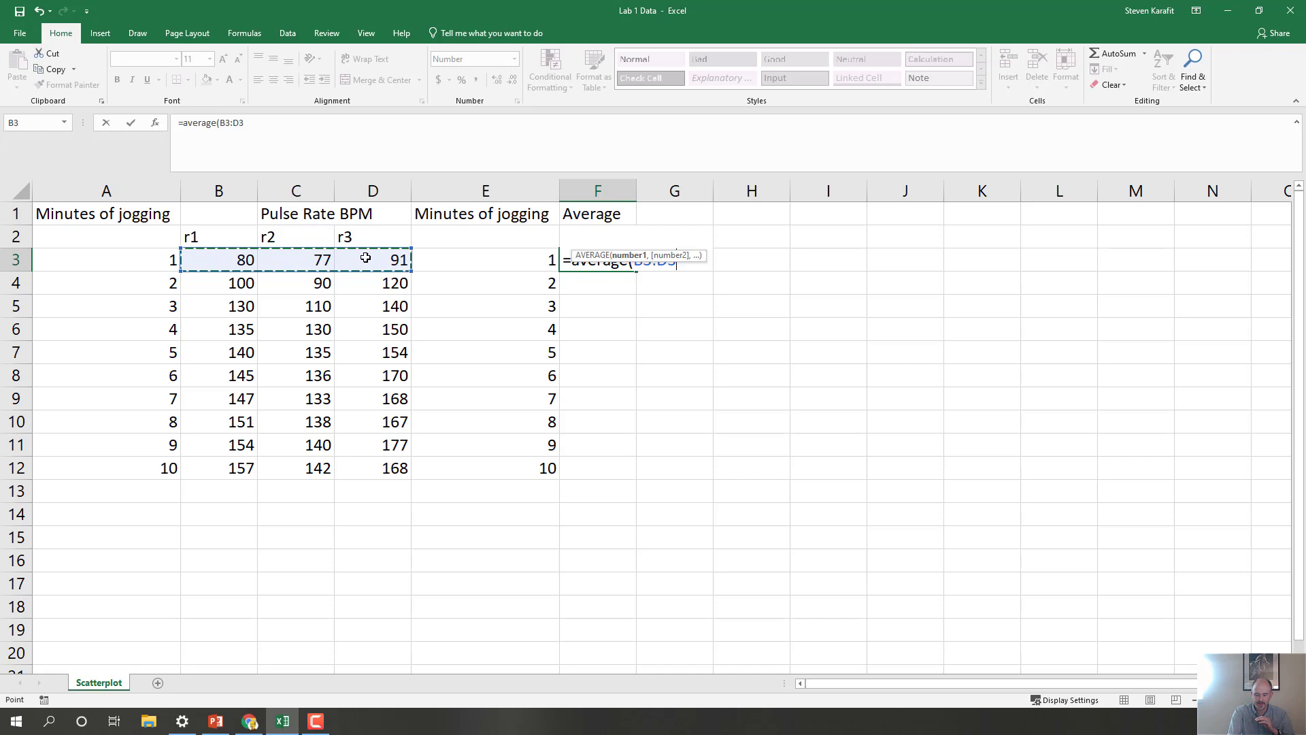
type(")")
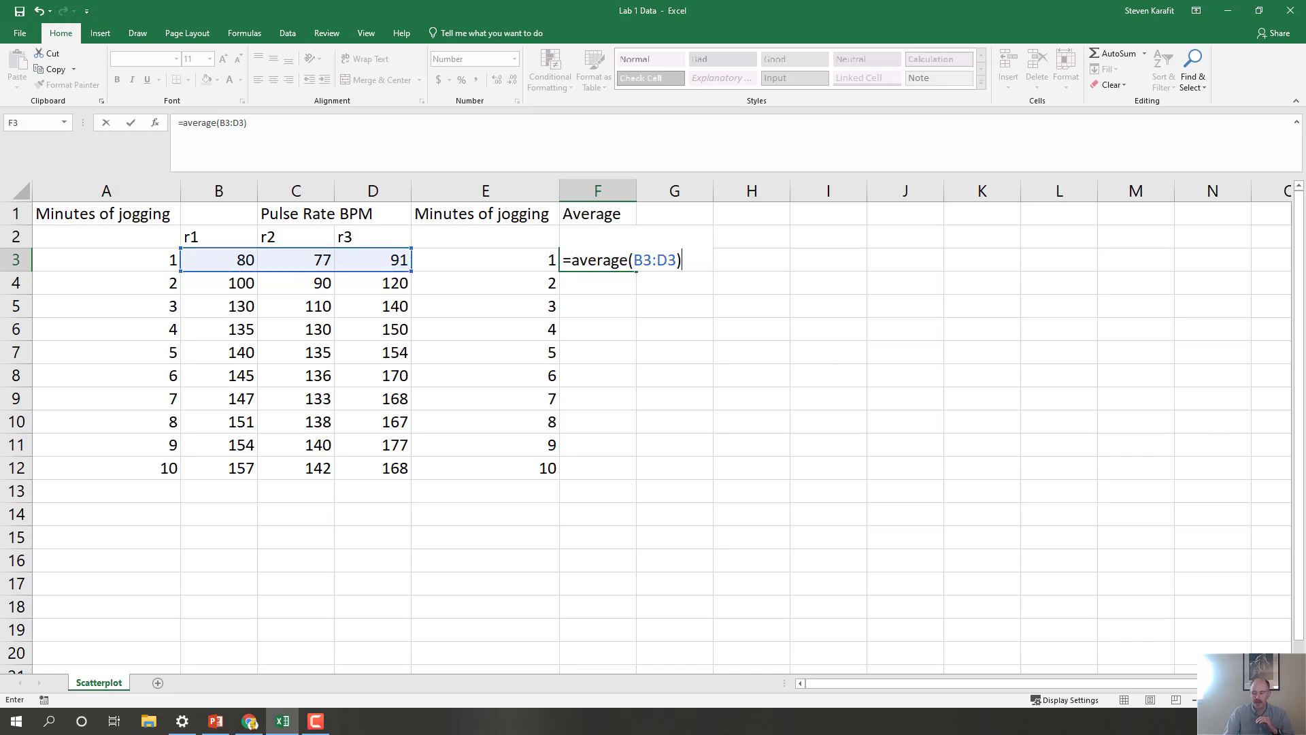
key("Return")
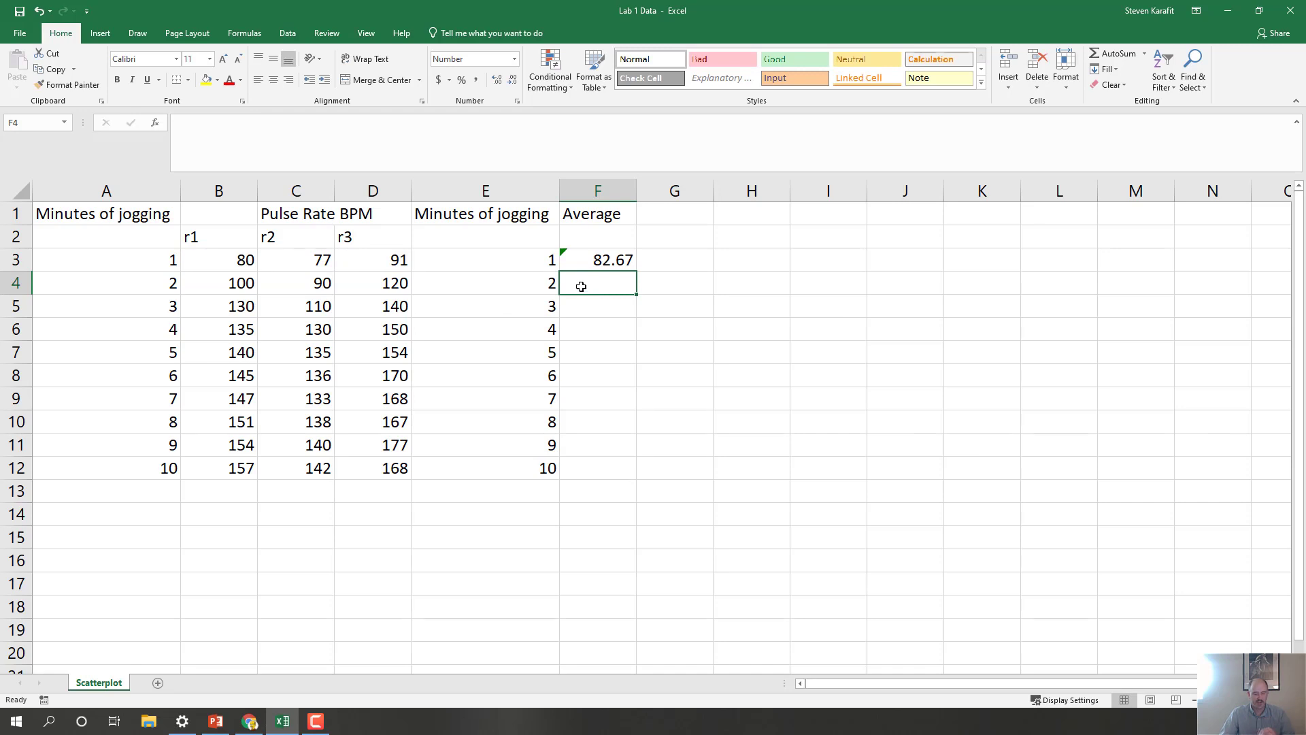
- Enter =AVERAGE(B4:D4) in cell F4
type("=")
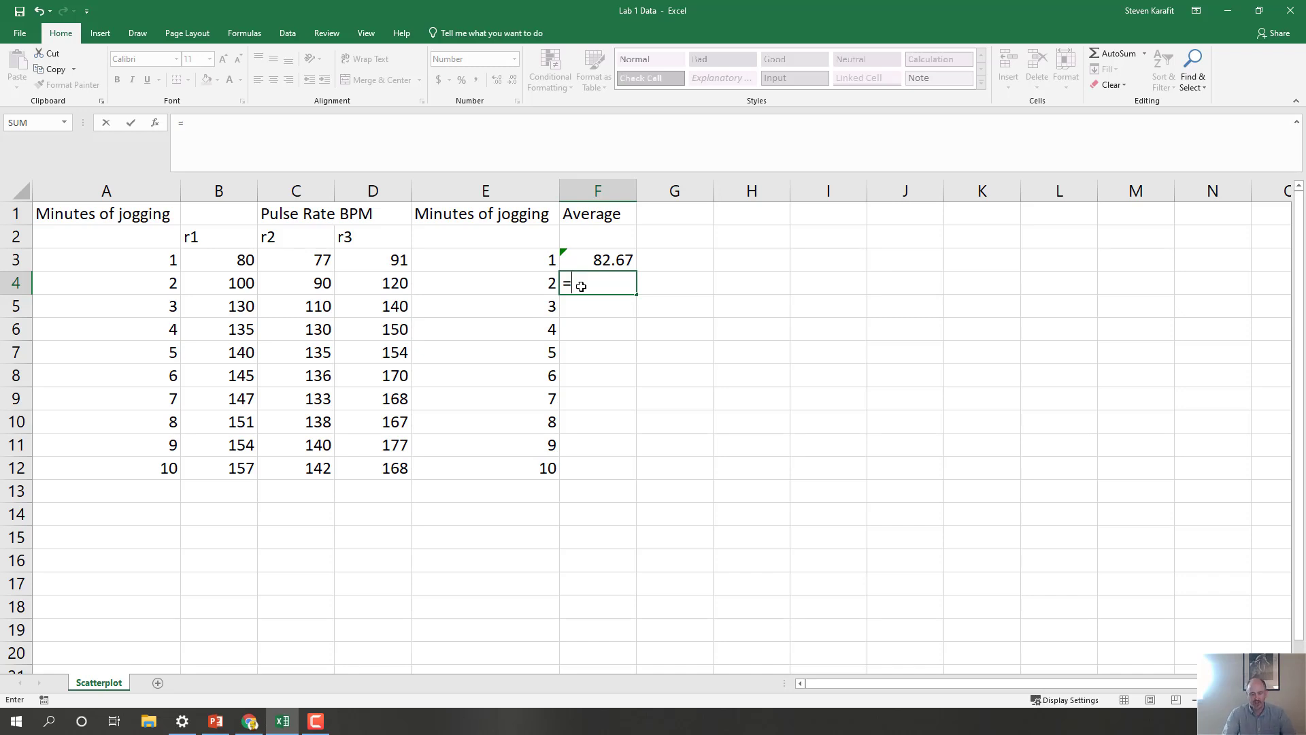
type("average(")
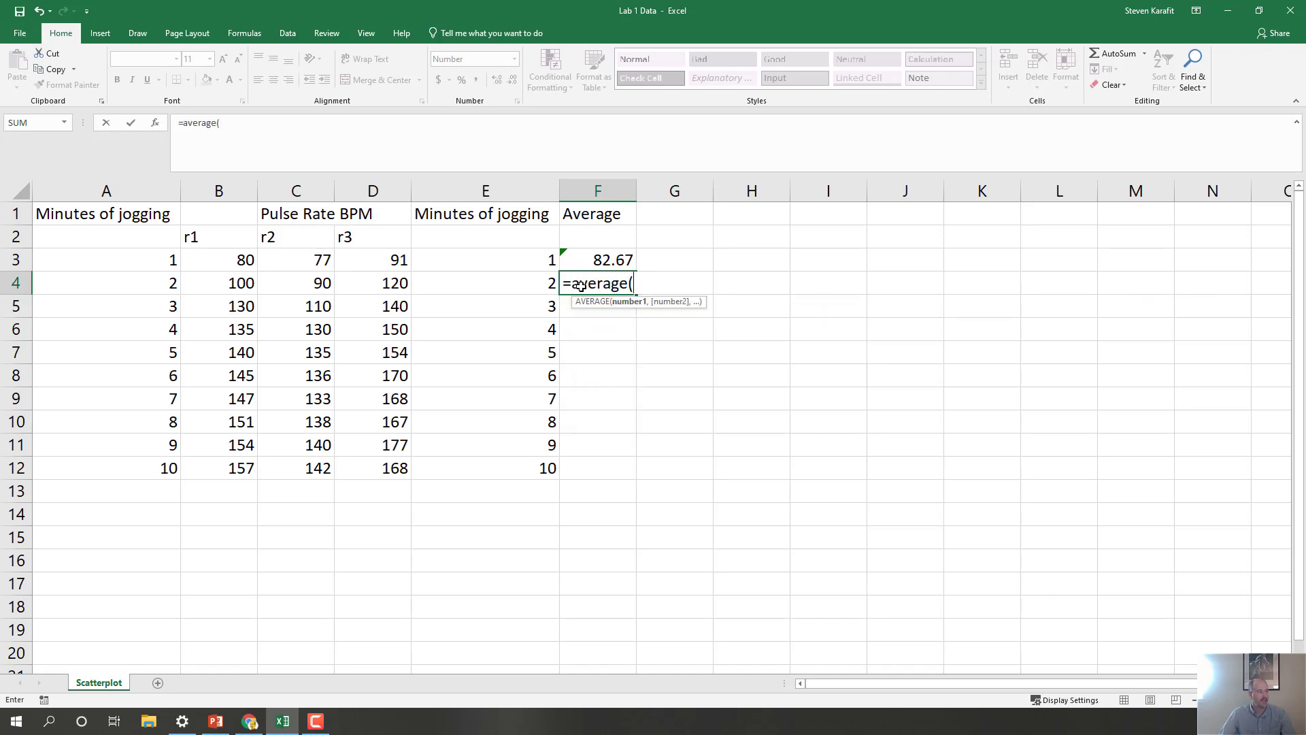
left_click_drag(245, 284, 369, 279)
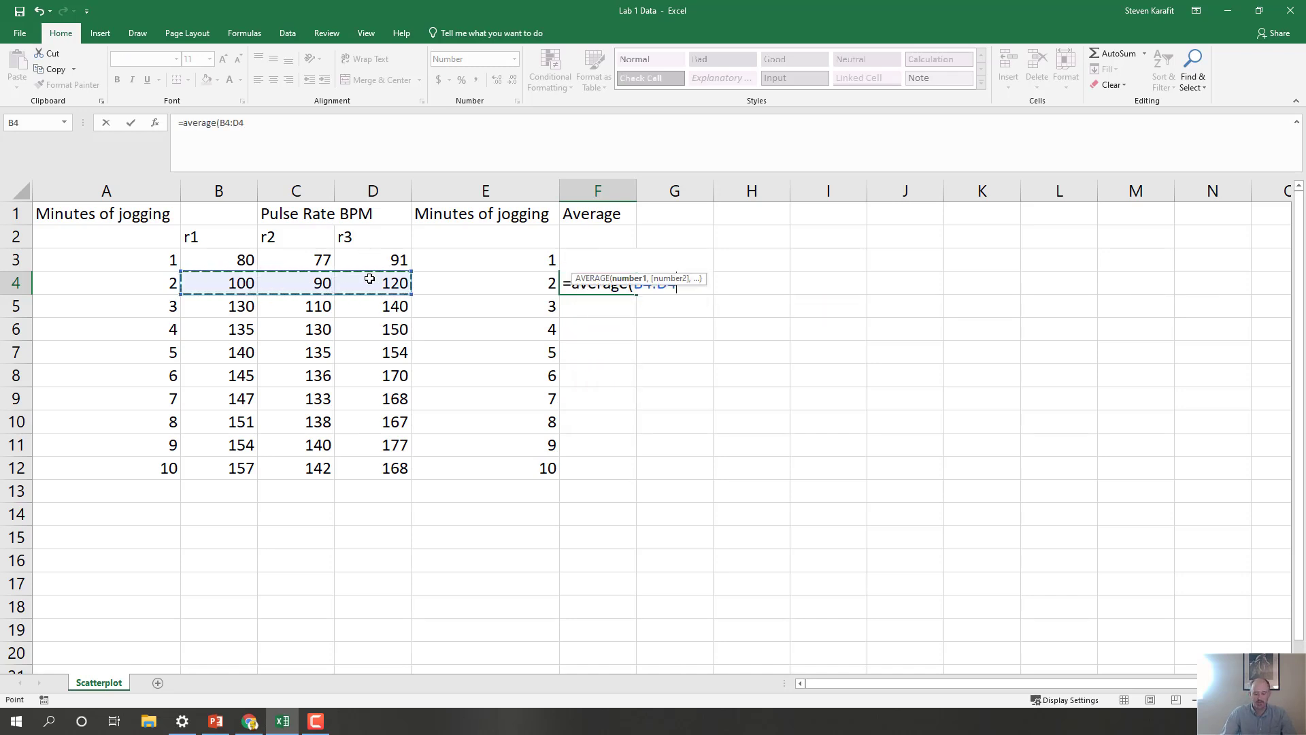
type(")")
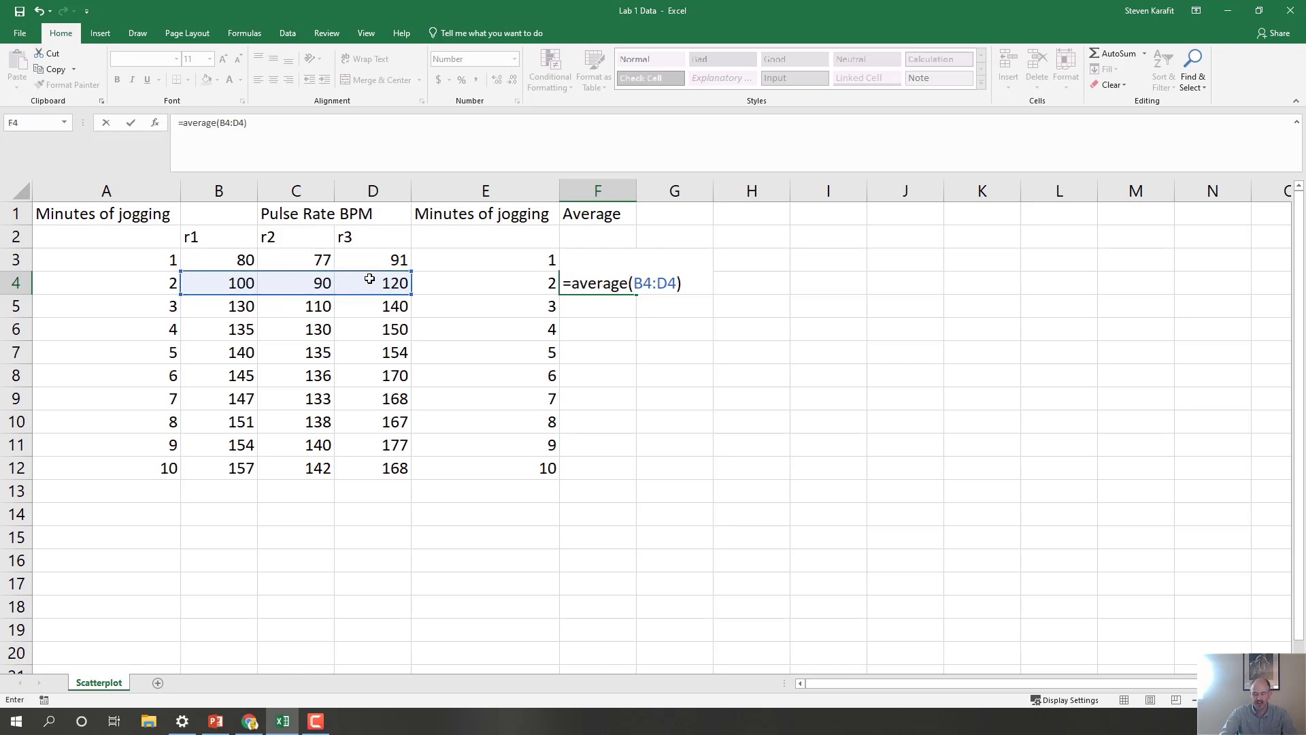
key("Return")
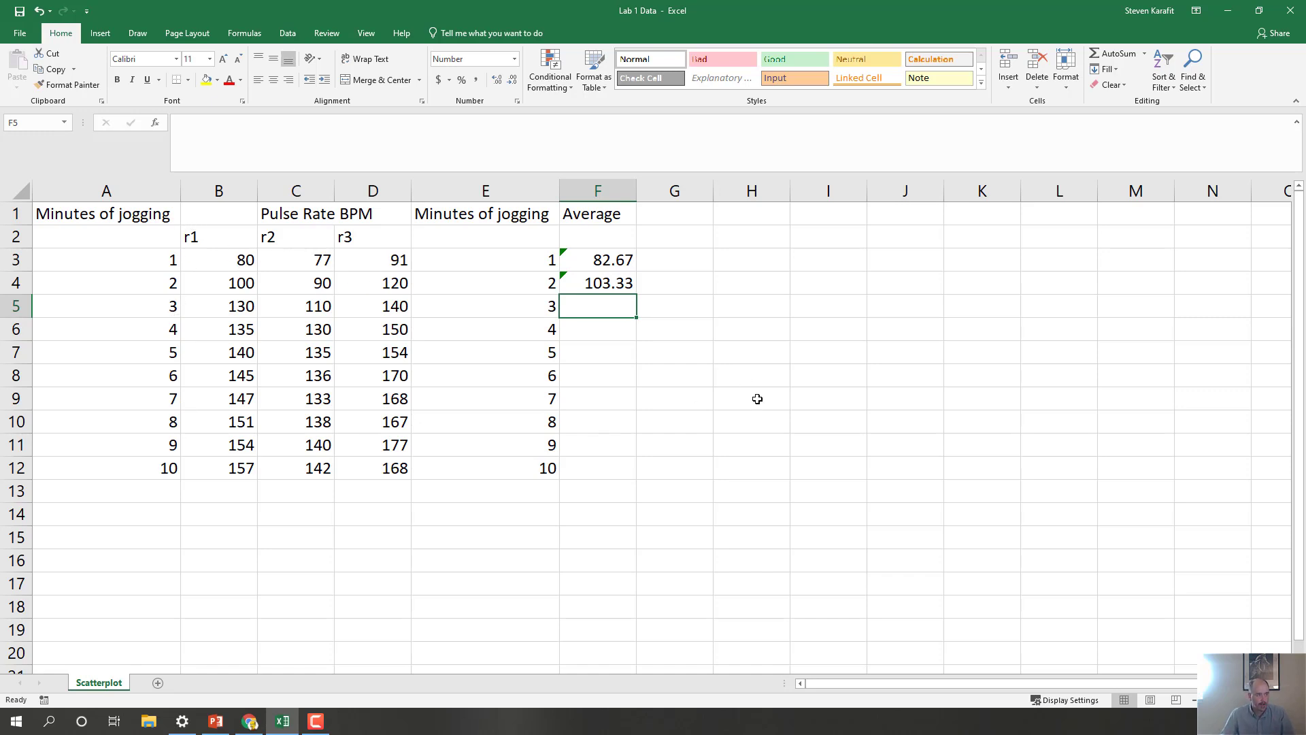
- Copy the F4 average formula down through F12
left_click(612, 282)
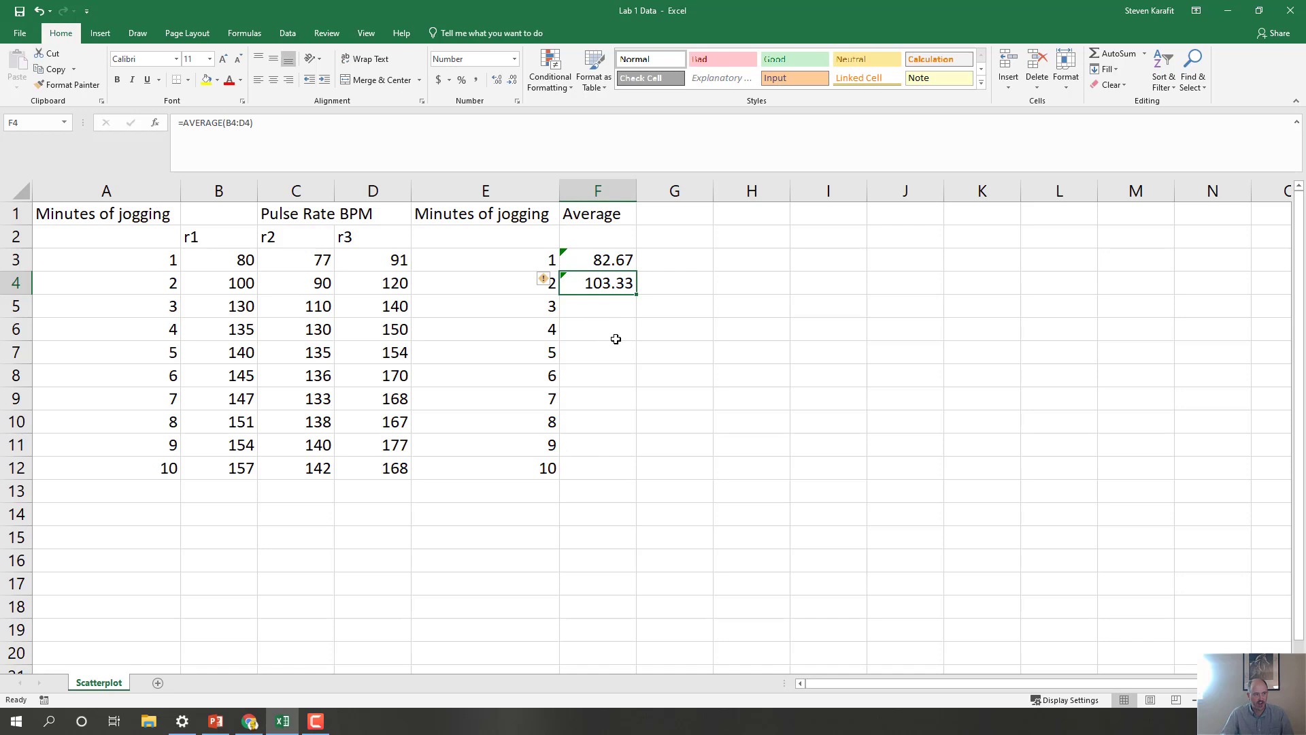
left_click(672, 380)
left_click(602, 287)
left_click(633, 347)
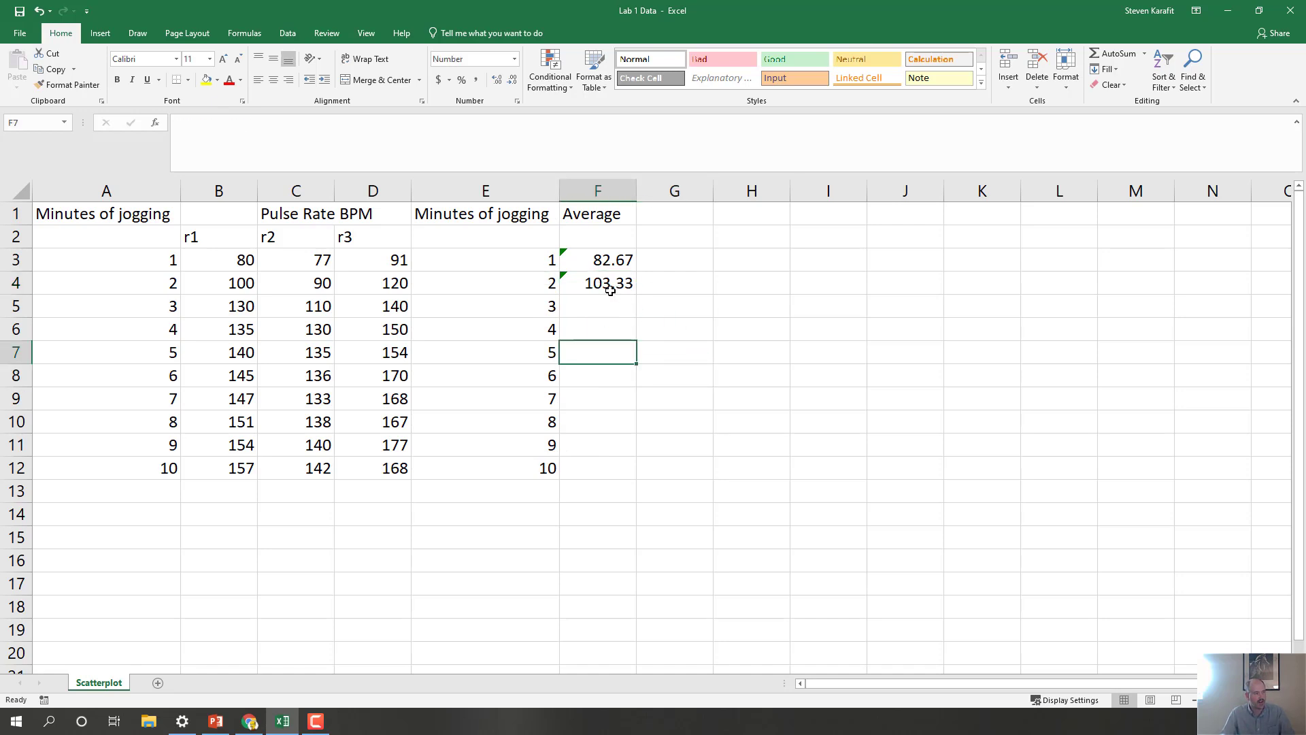
left_click(605, 286)
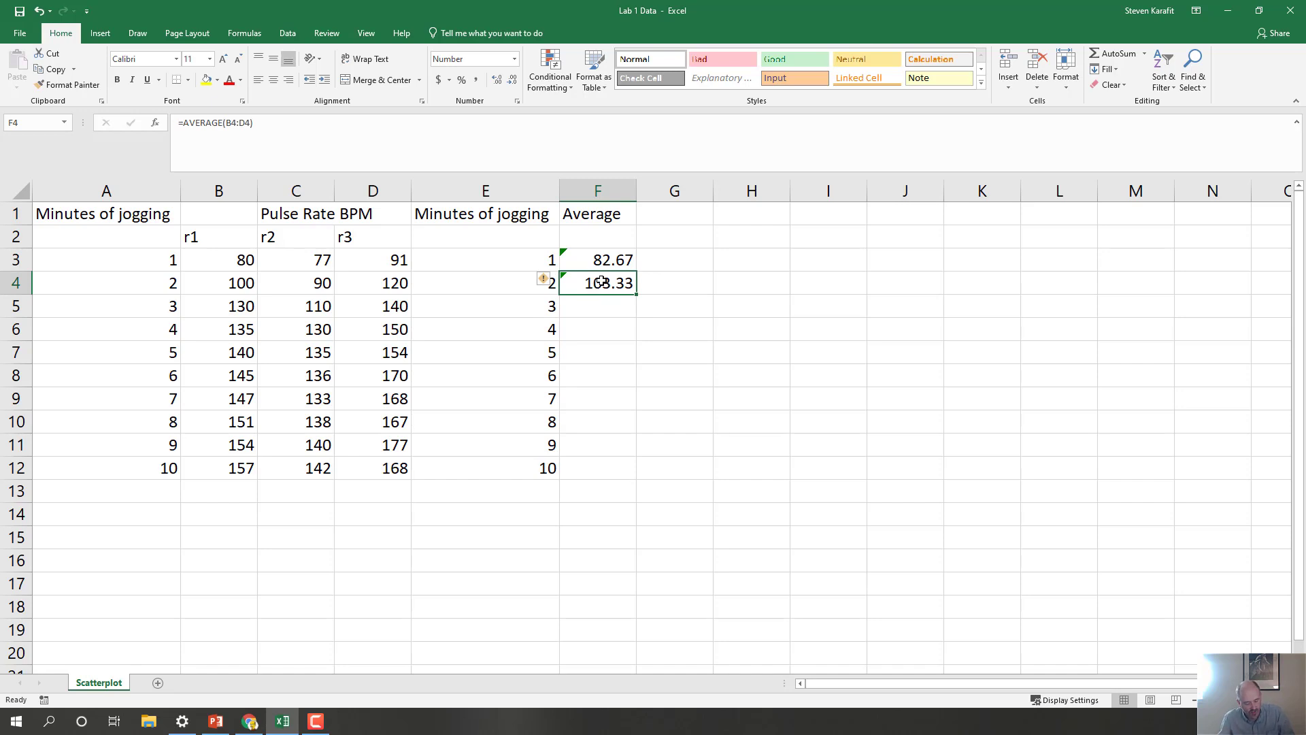
key("ctrl+c")
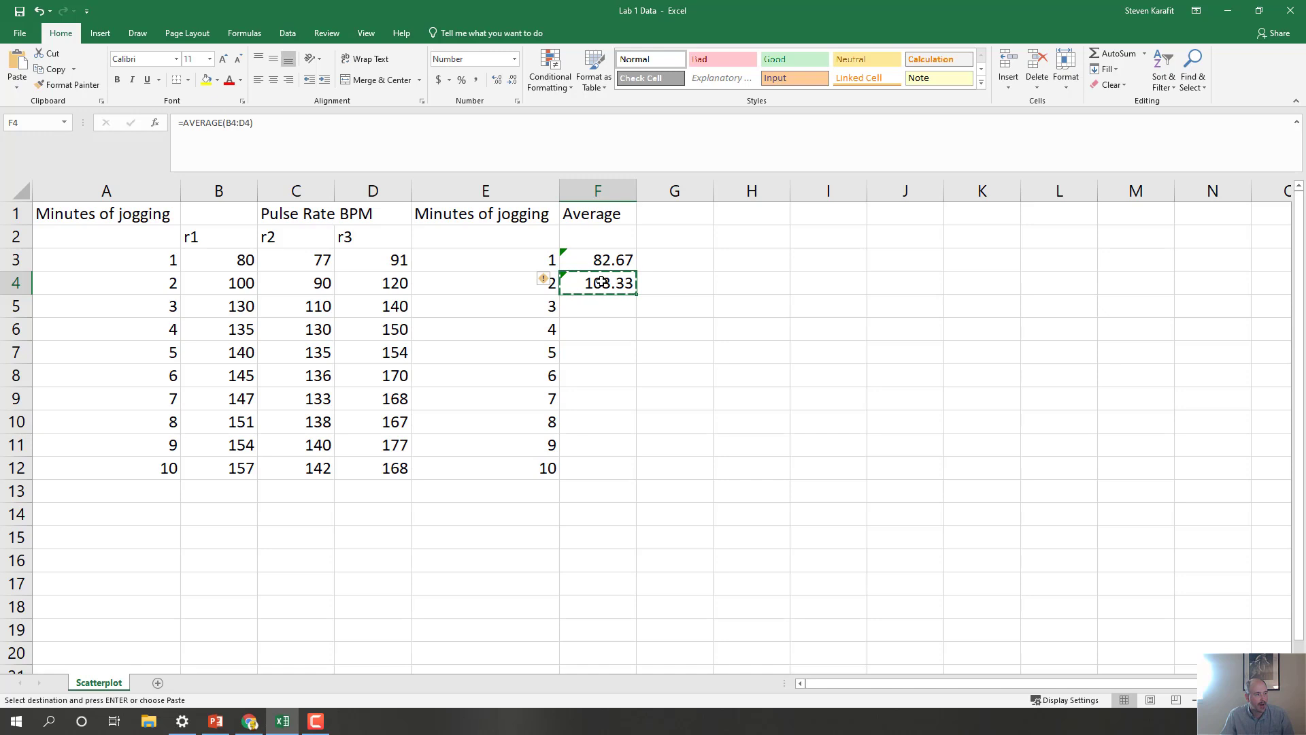
left_click_drag(600, 293, 588, 456)
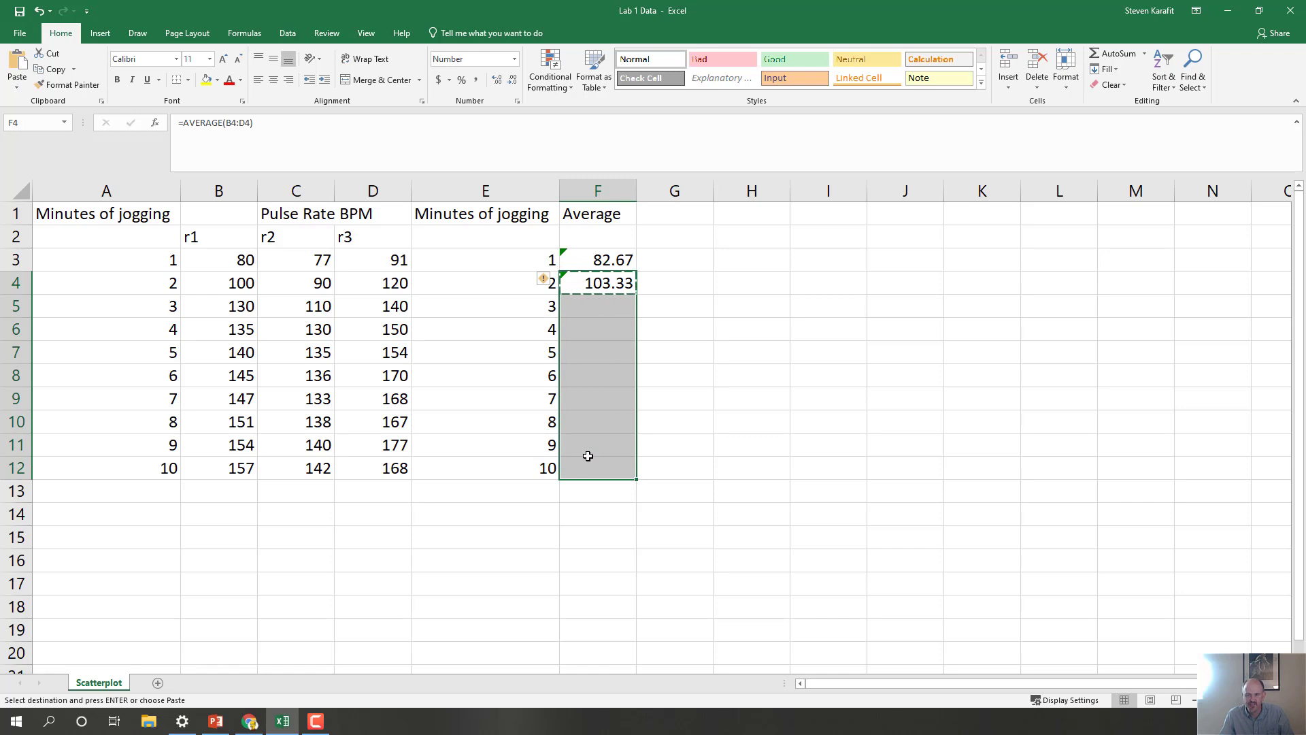
key("ctrl+v")
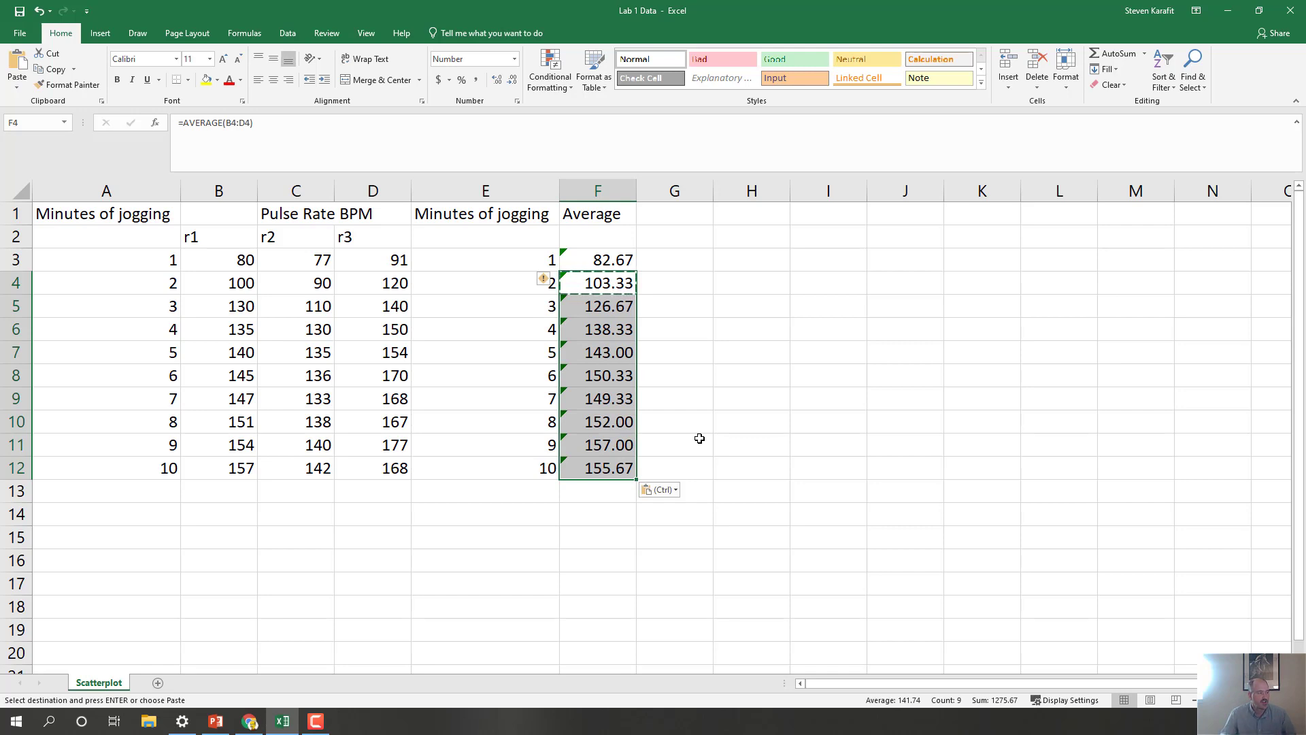
left_click(770, 527)
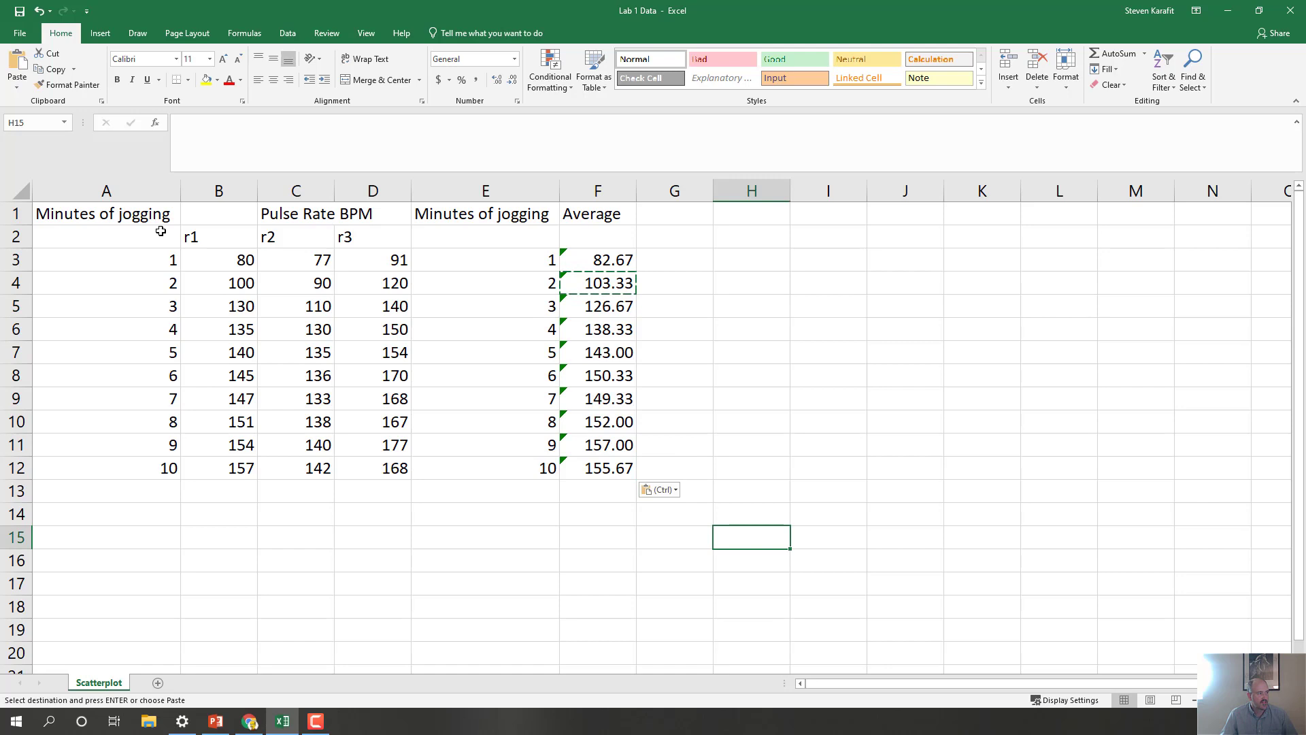
- Rename the F1 header to 'Average pulse rate (BPM)'
left_click(614, 219)
left_click(402, 145)
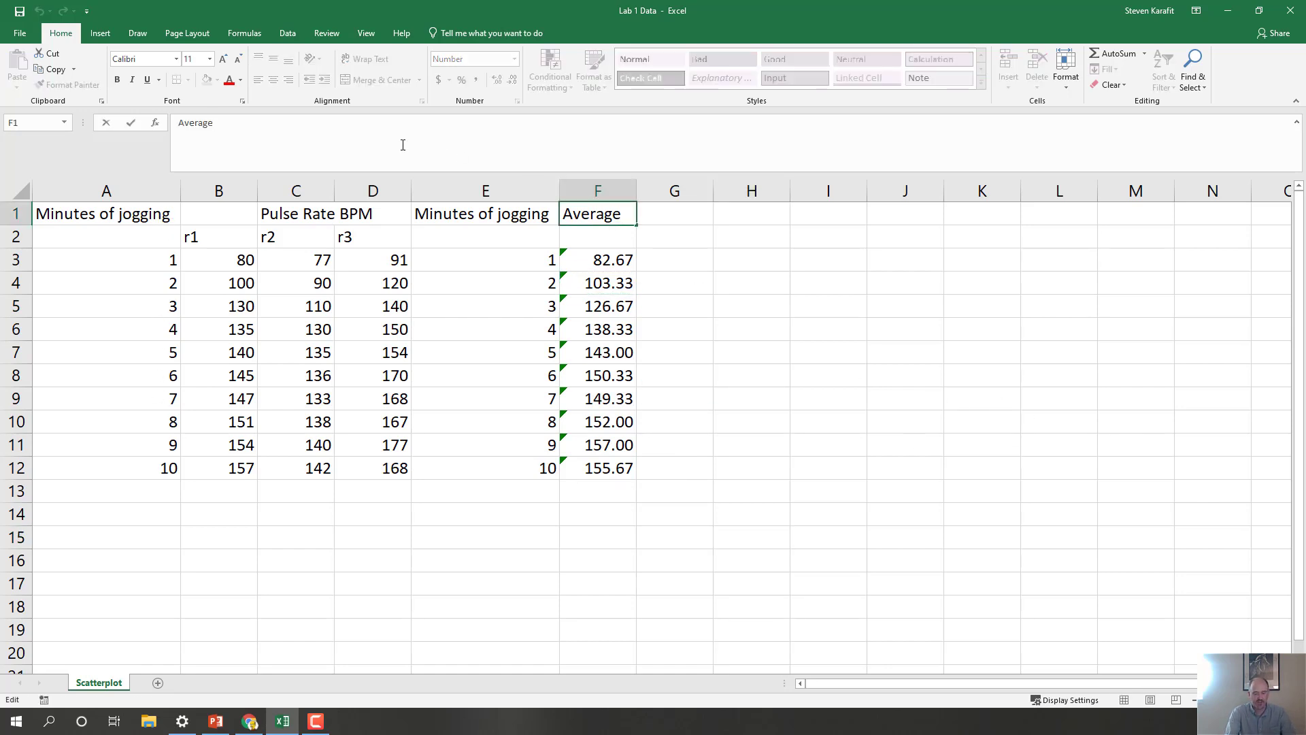
type("pulse ")
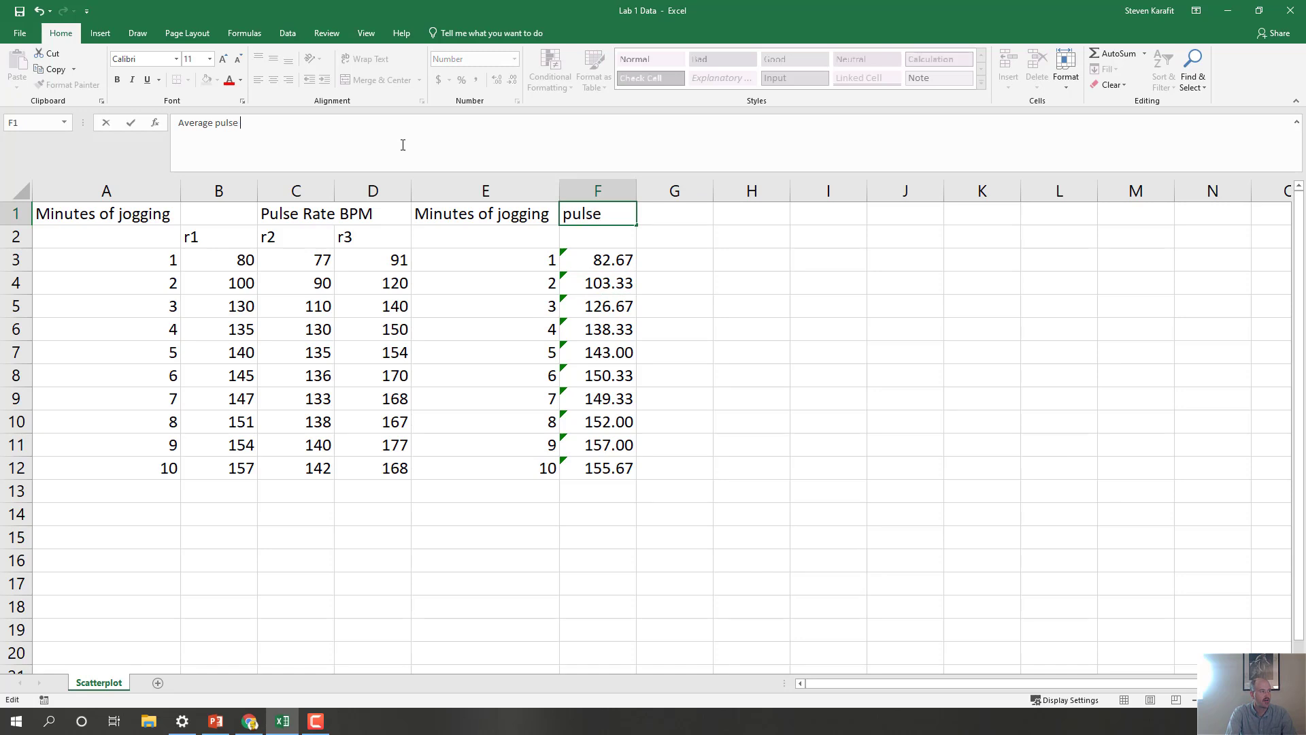
type("rate (BPM)")
left_click(861, 324)
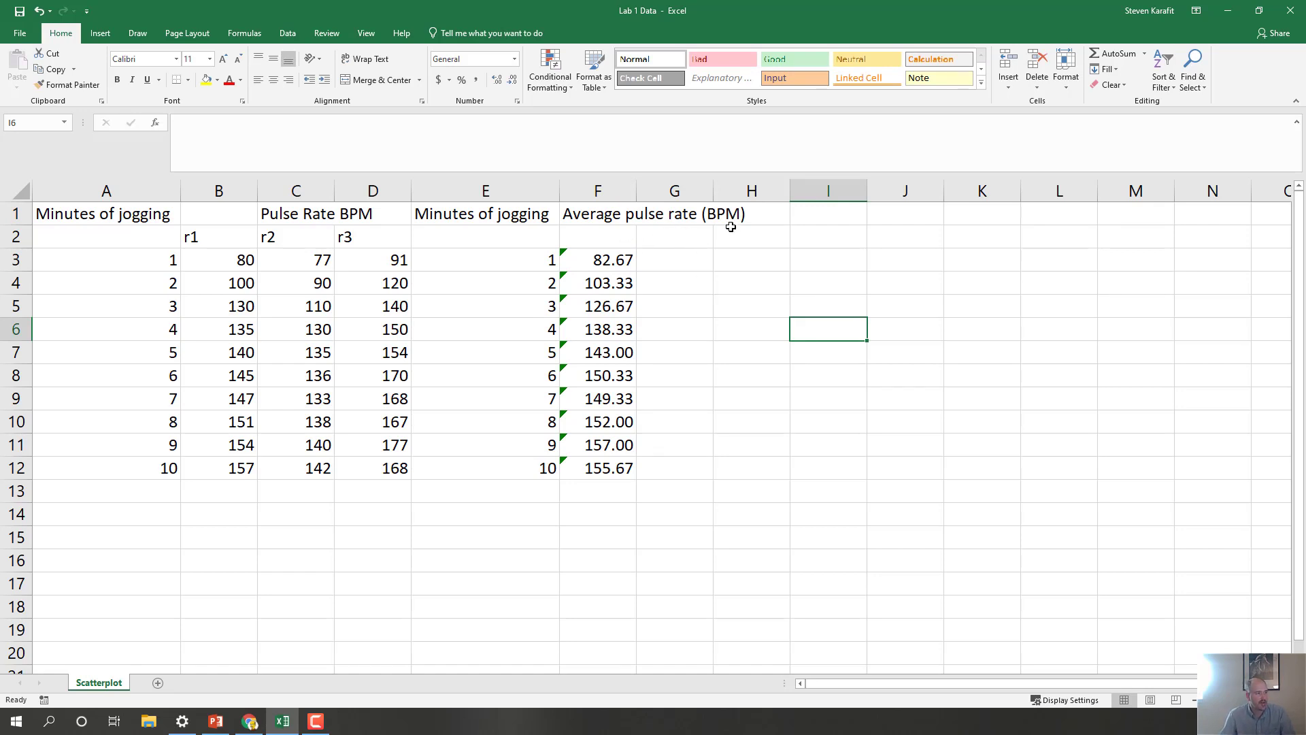
- Add the headers 'SD' in G1 and 'SE' in H1
left_click(690, 205)
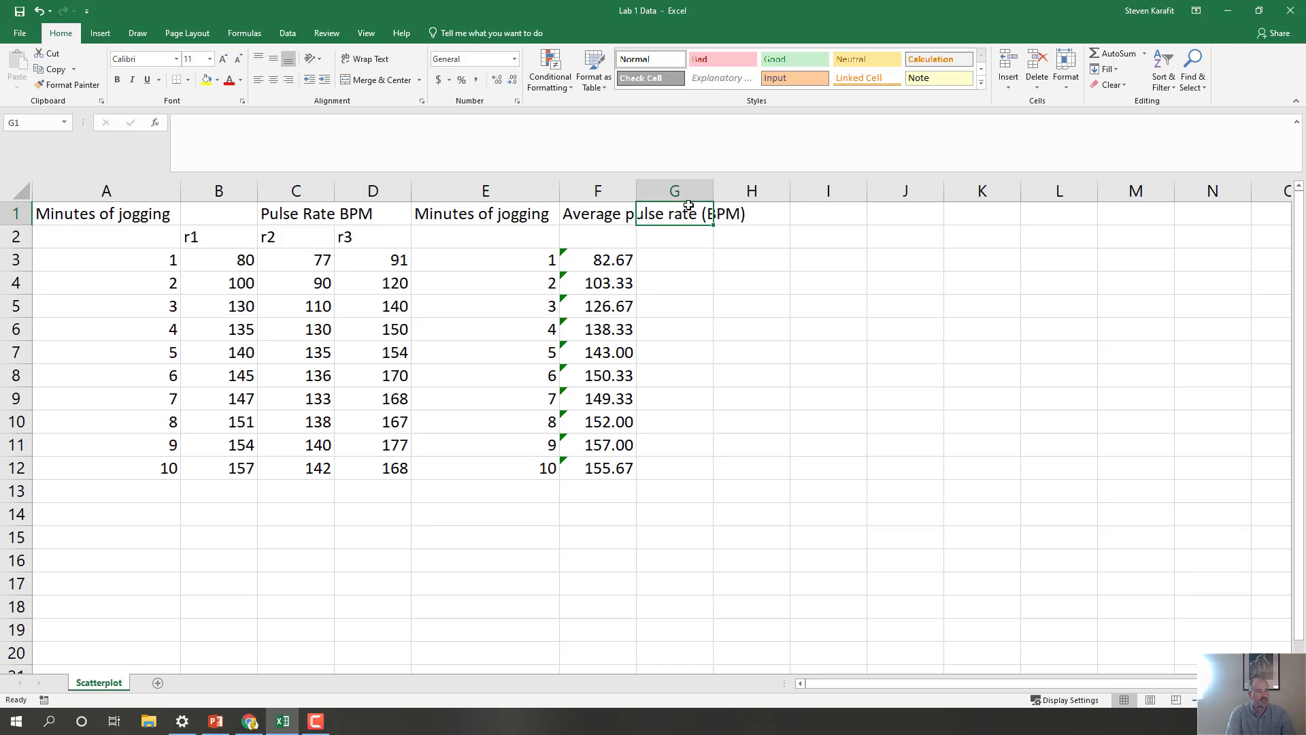
type("SD")
left_click(760, 217)
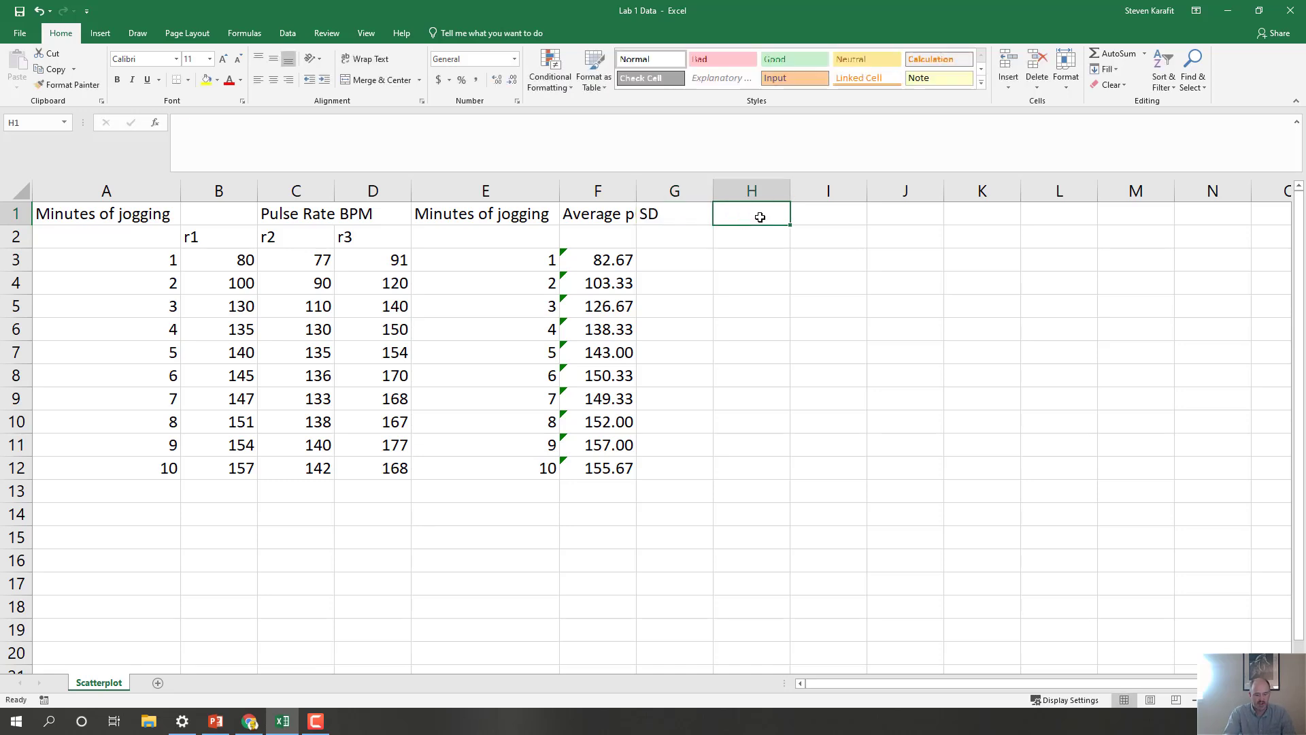
type("SE")
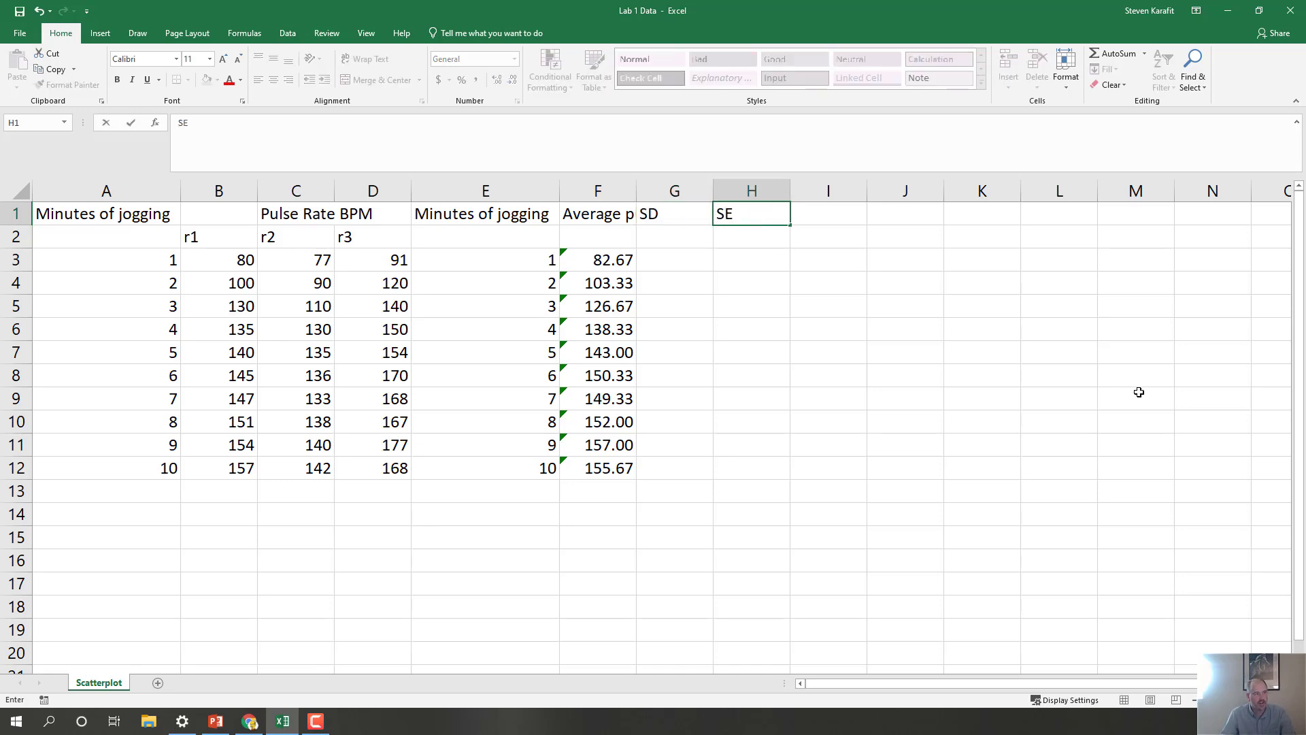
left_click(1139, 392)
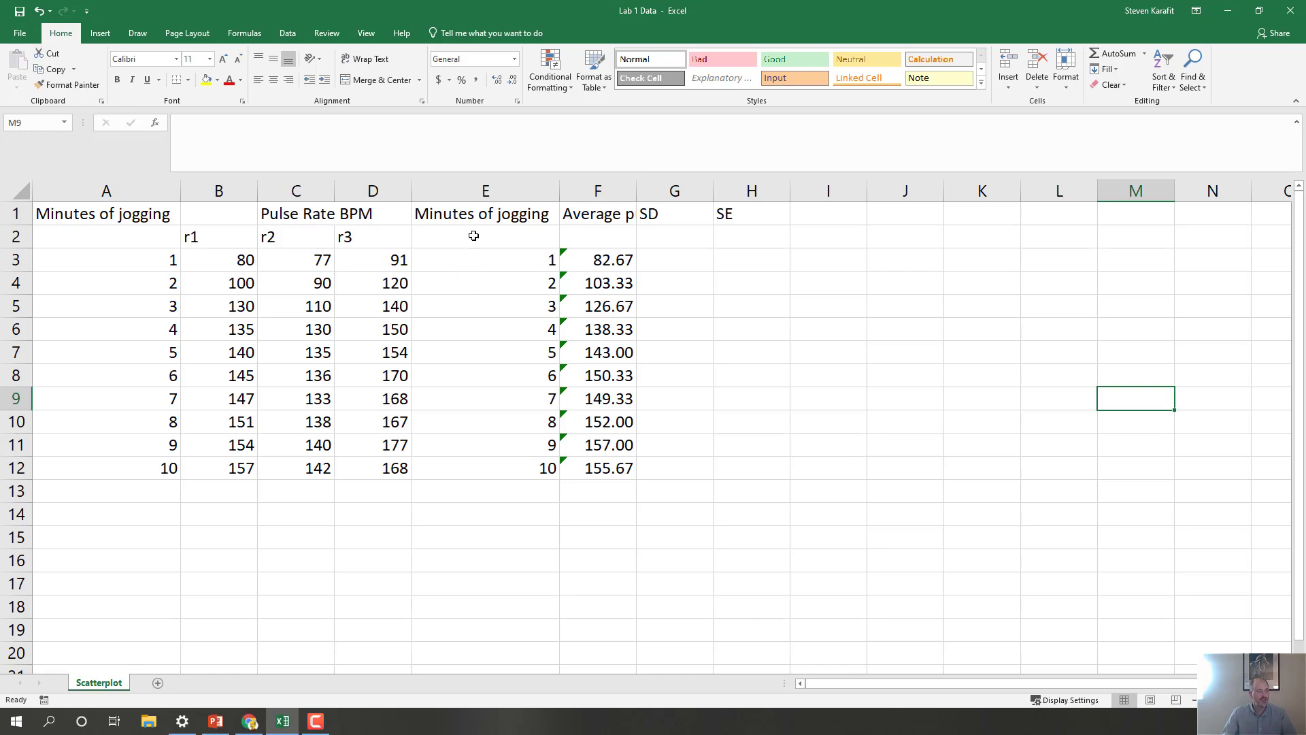
- Select the jogging minutes and averages in E1:F12 and open the Insert Scatter chart options
left_click_drag(461, 213, 582, 468)
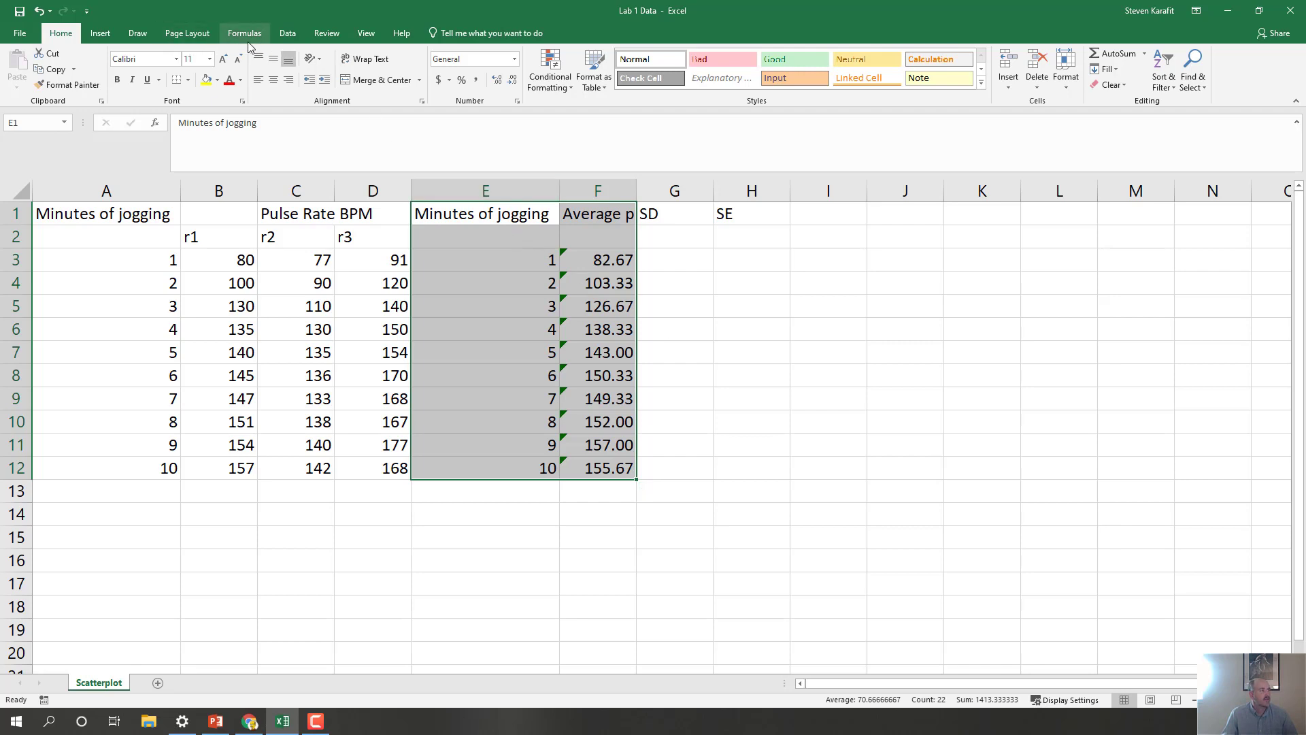
left_click(102, 34)
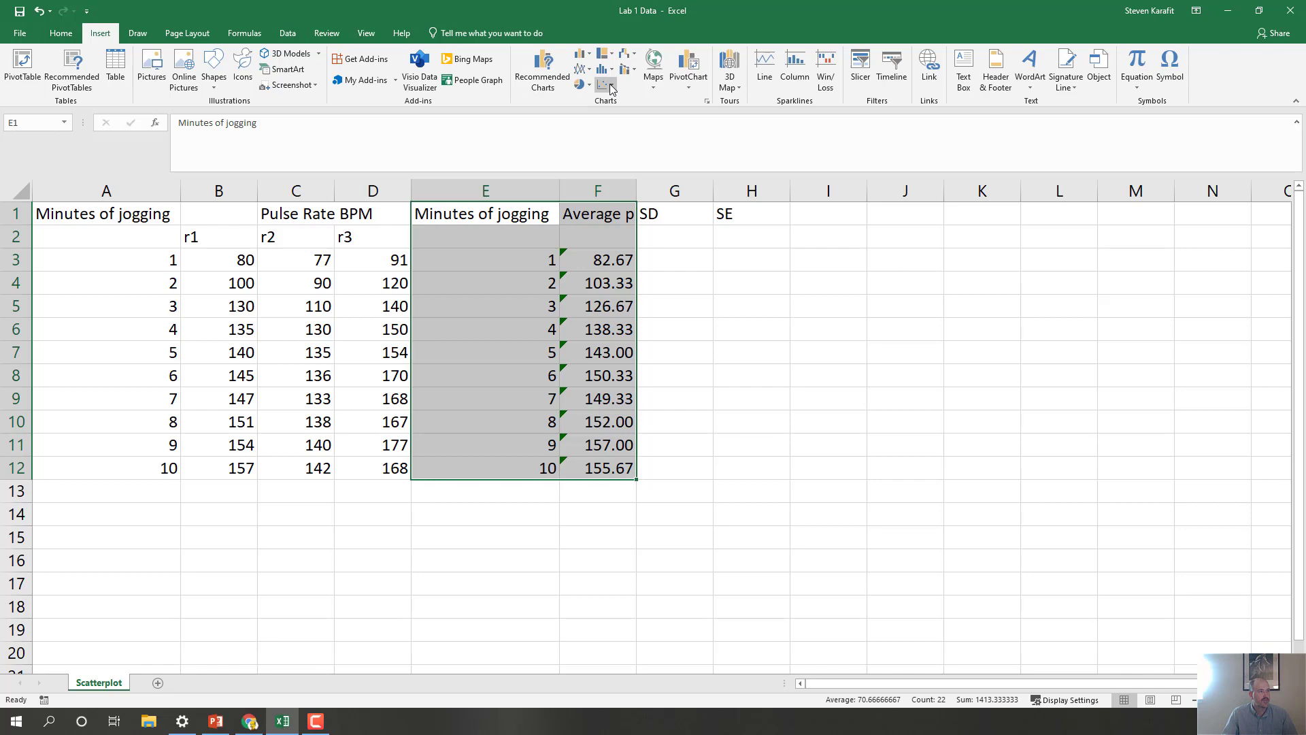
left_click(608, 85)
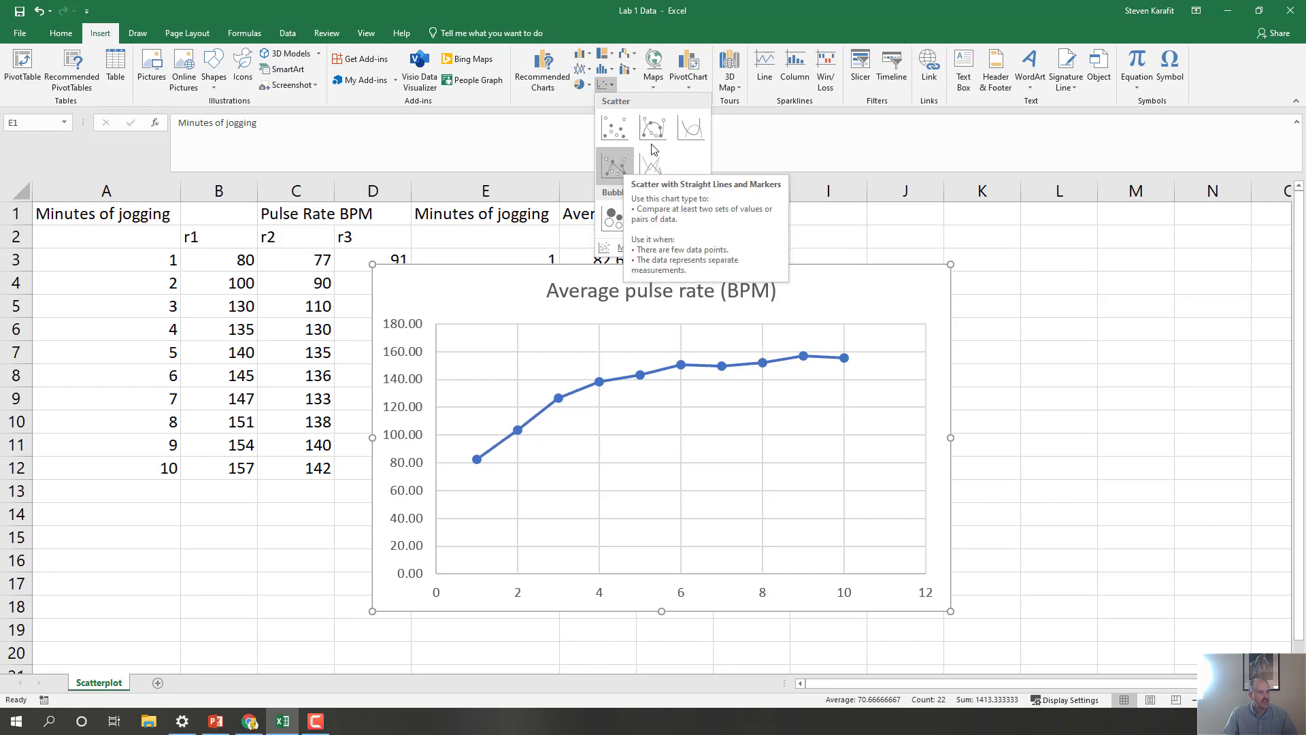
- Insert a Scatter with Straight Lines and Markers chart and place it beside the data table
left_click(623, 171)
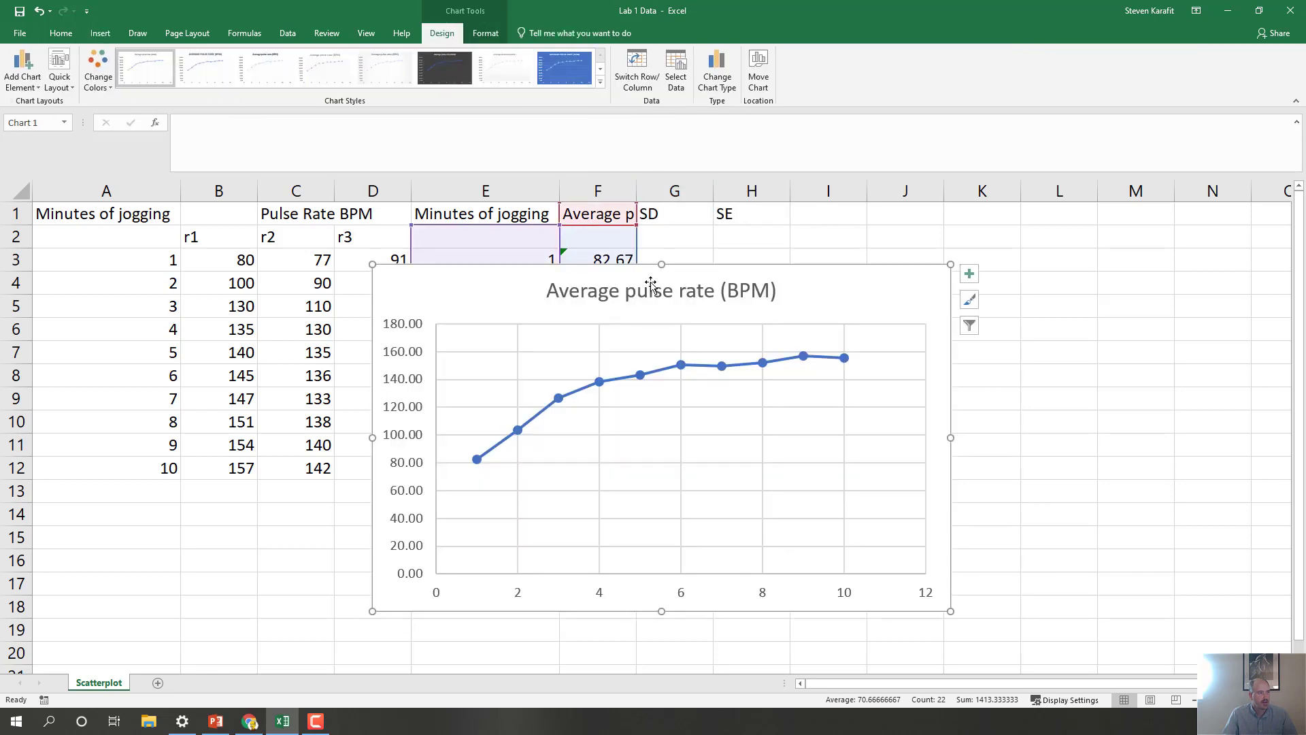
left_click_drag(656, 272, 982, 295)
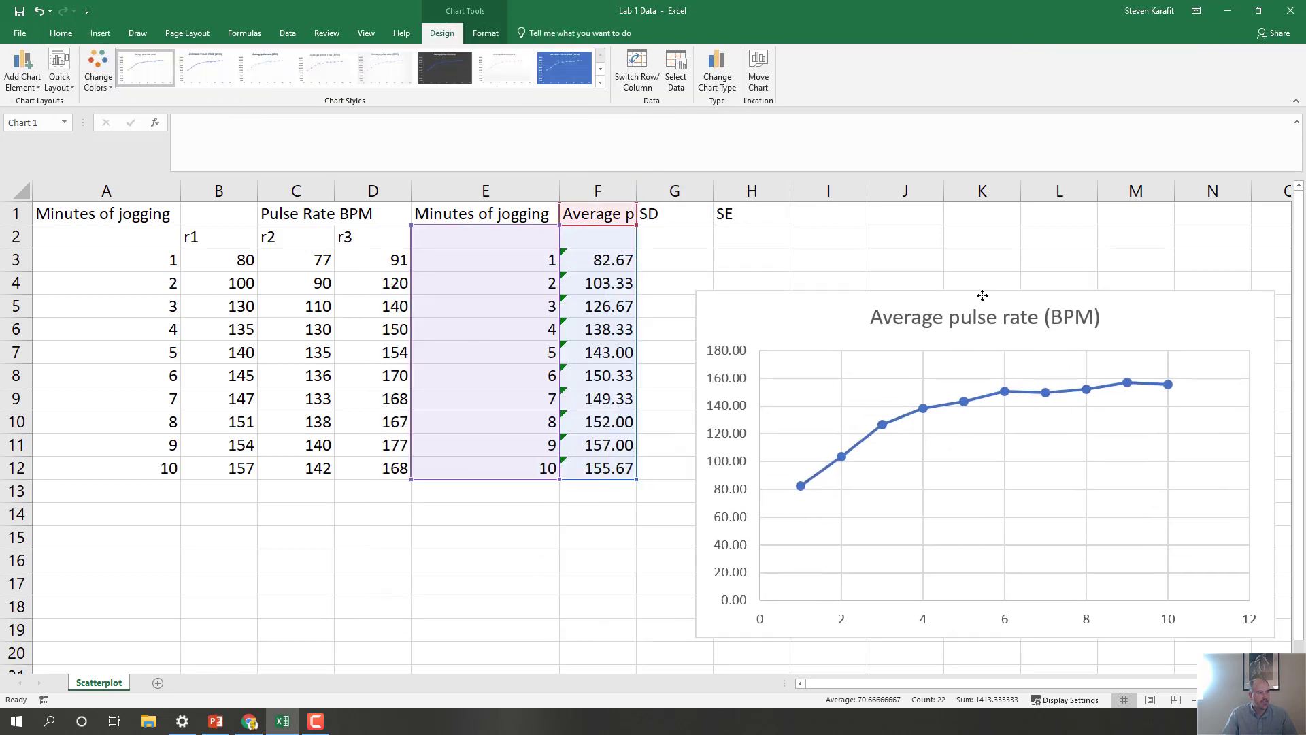
left_click(957, 319)
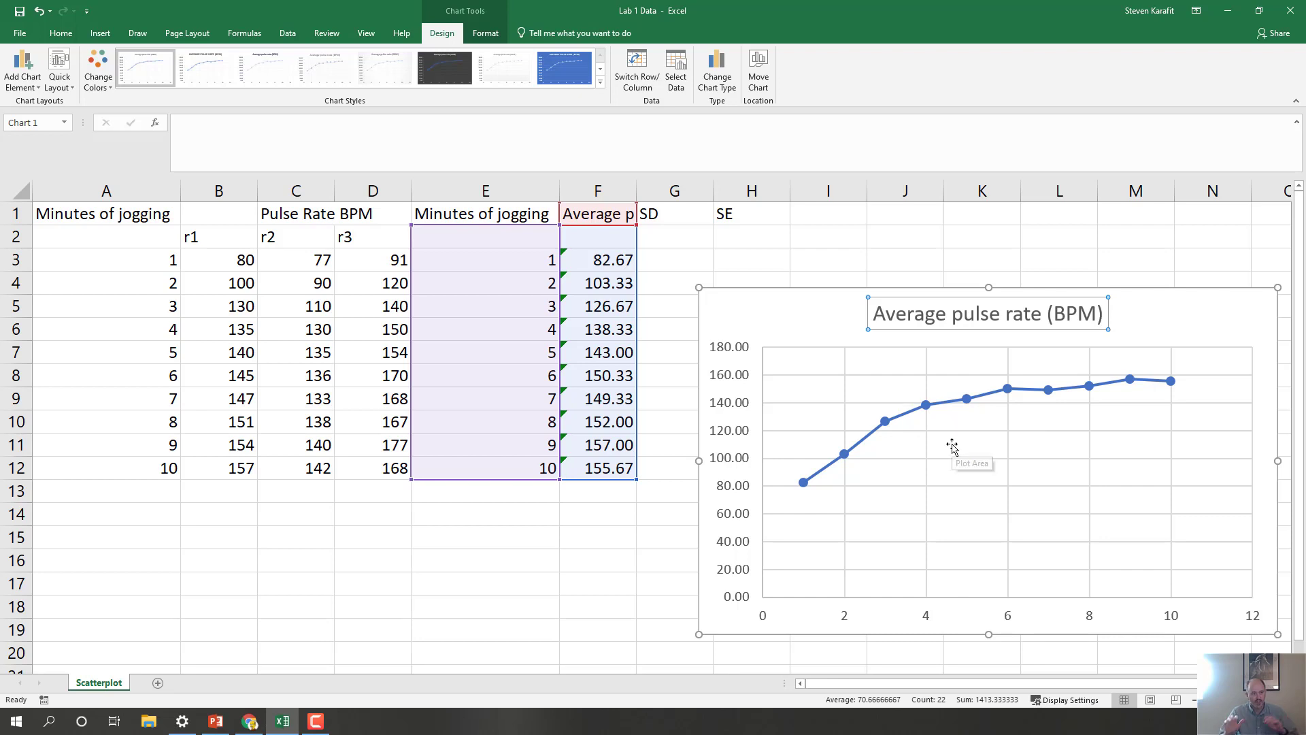
left_click_drag(1169, 291, 1120, 257)
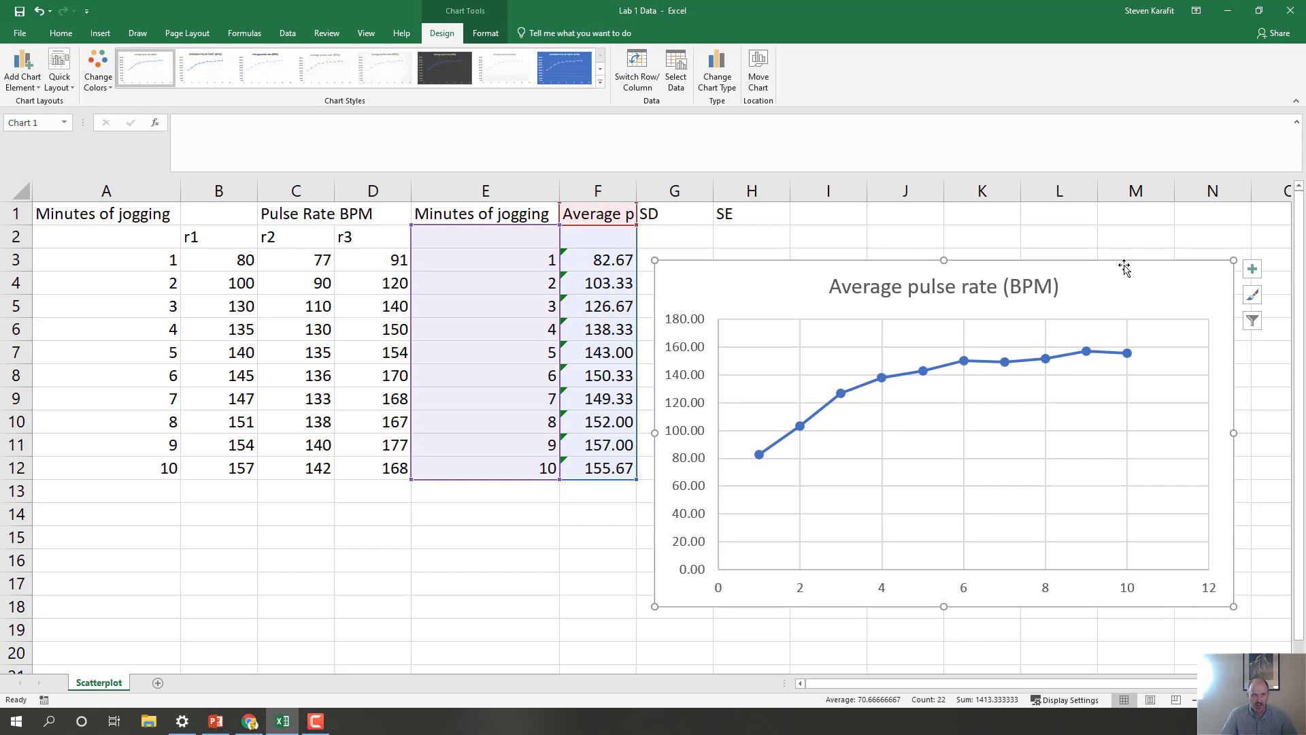
- Delete the chart title and the vertical gridlines
left_click(992, 286)
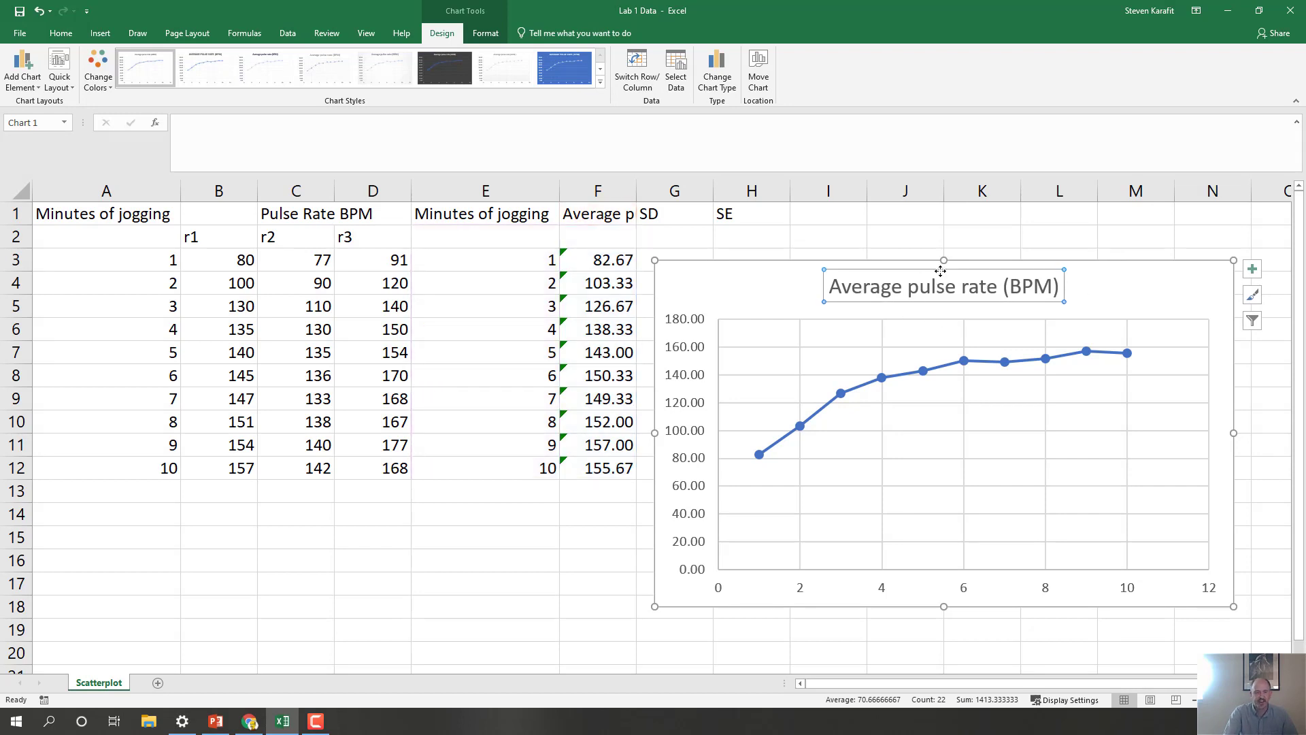
key("Delete")
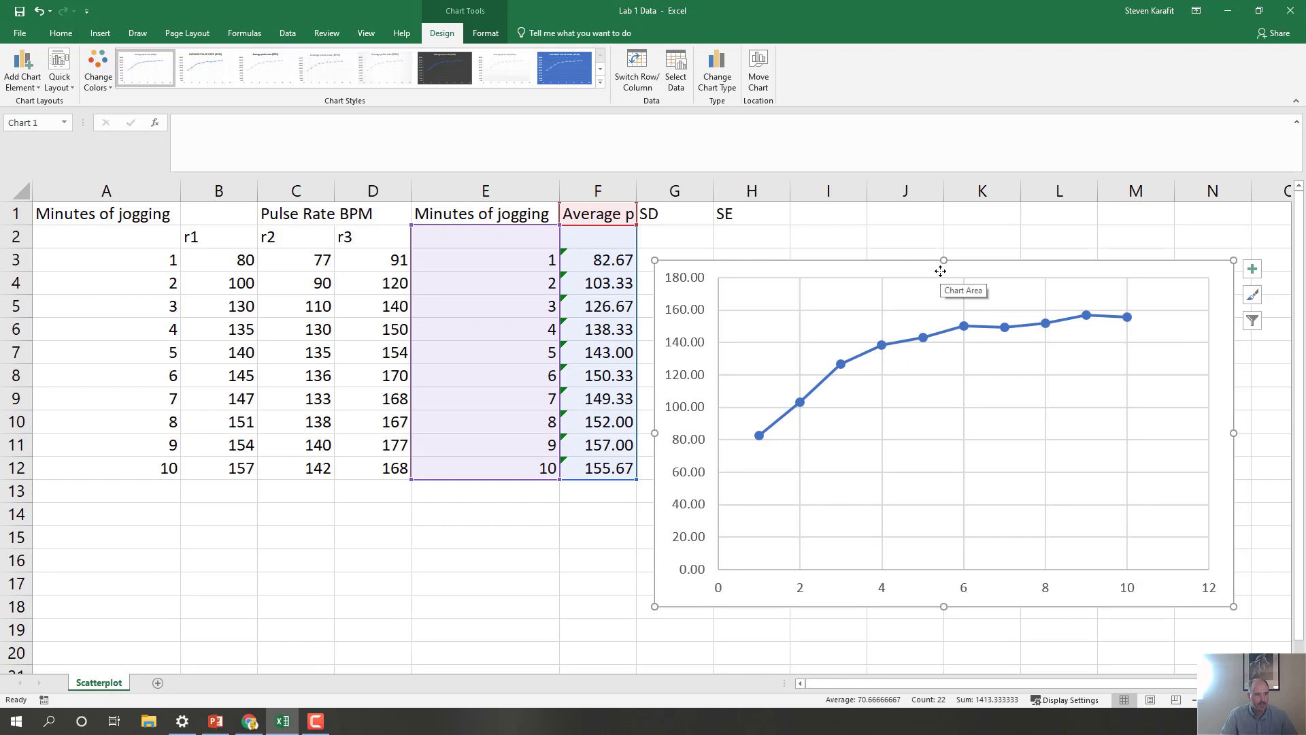
left_click(968, 356)
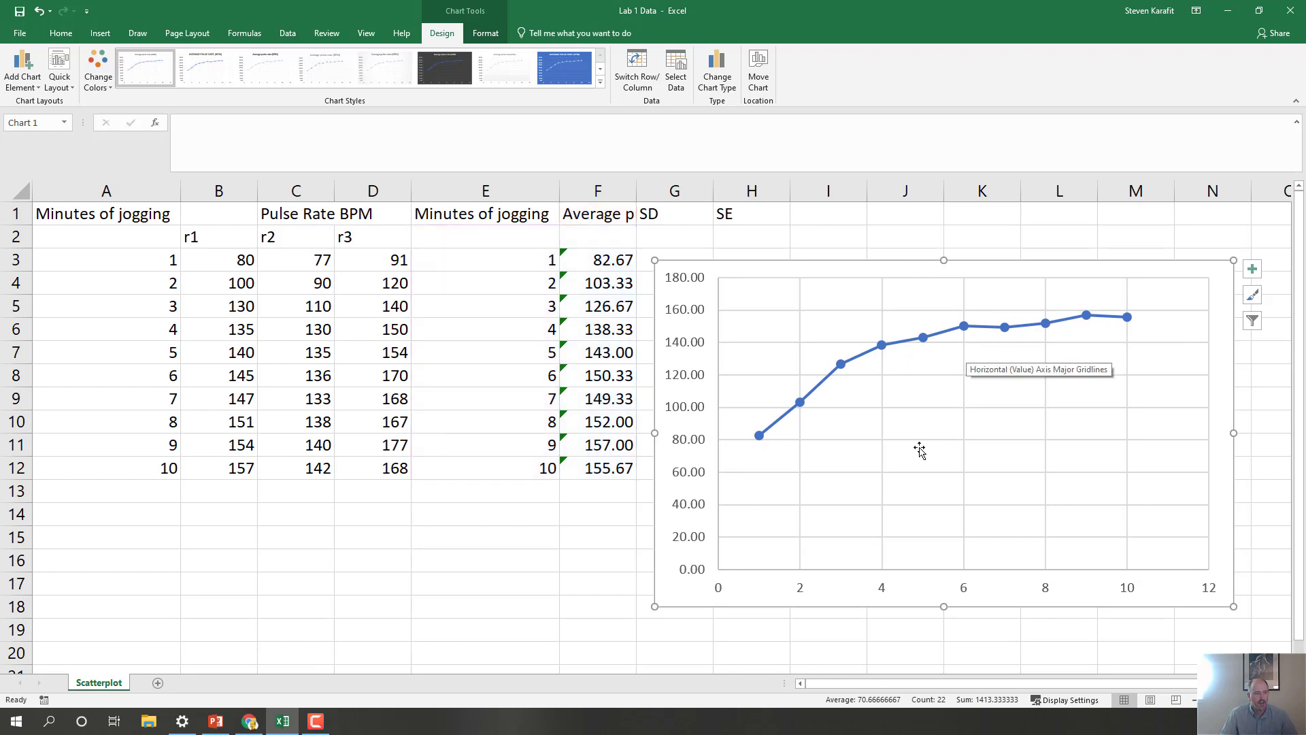
left_click(882, 448)
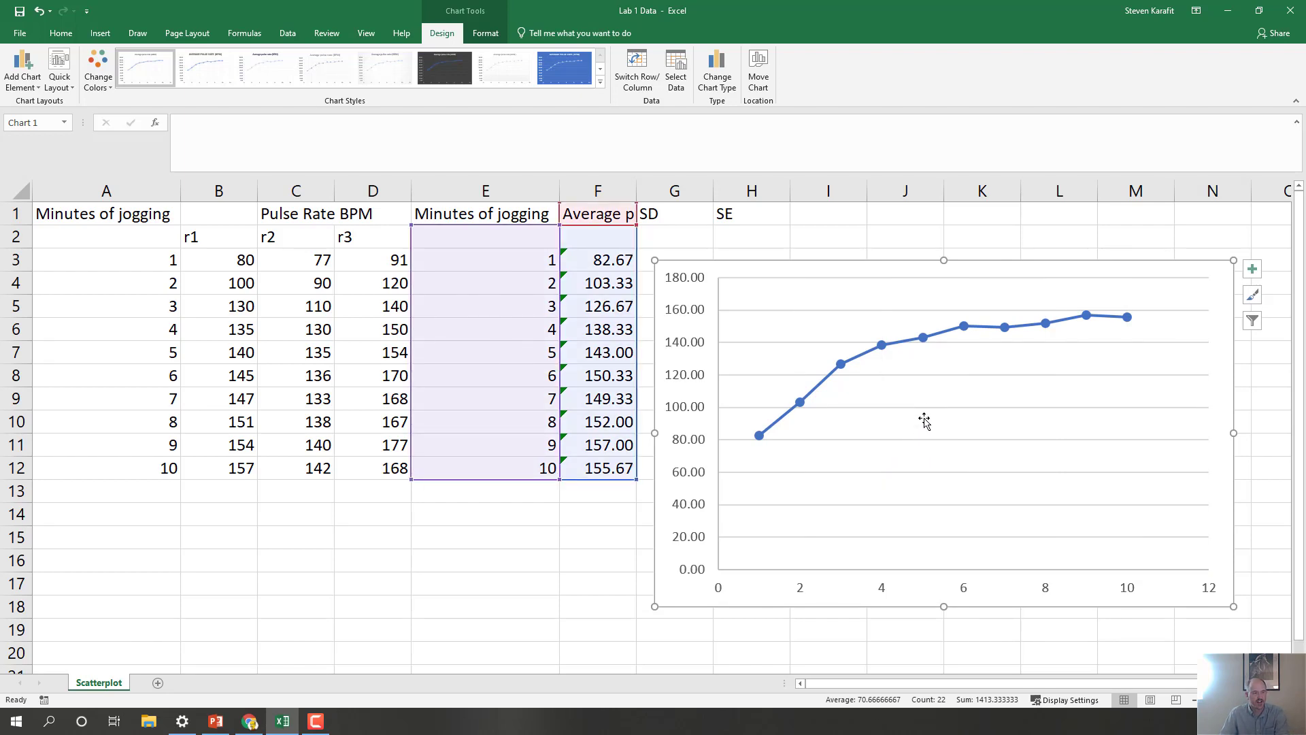
key("Delete")
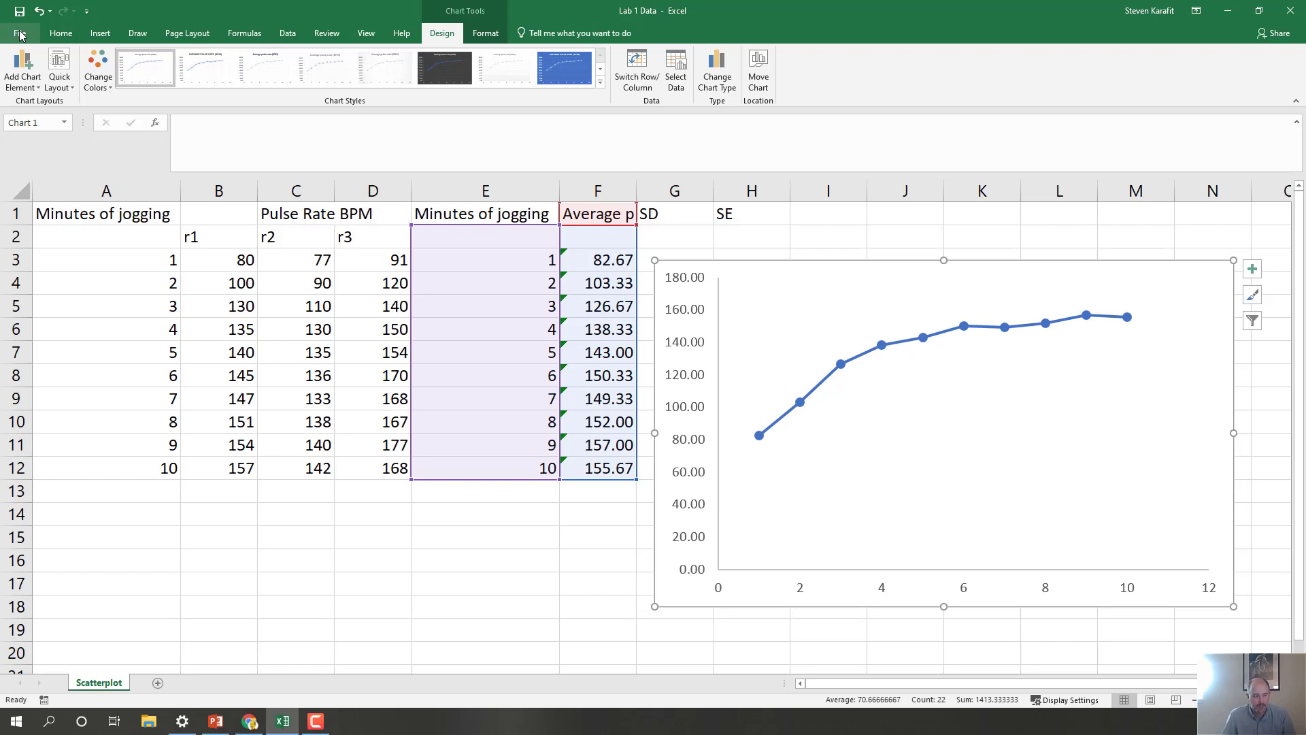
- Bring up the Chart Elements list for the scatter chart
left_click(1253, 271)
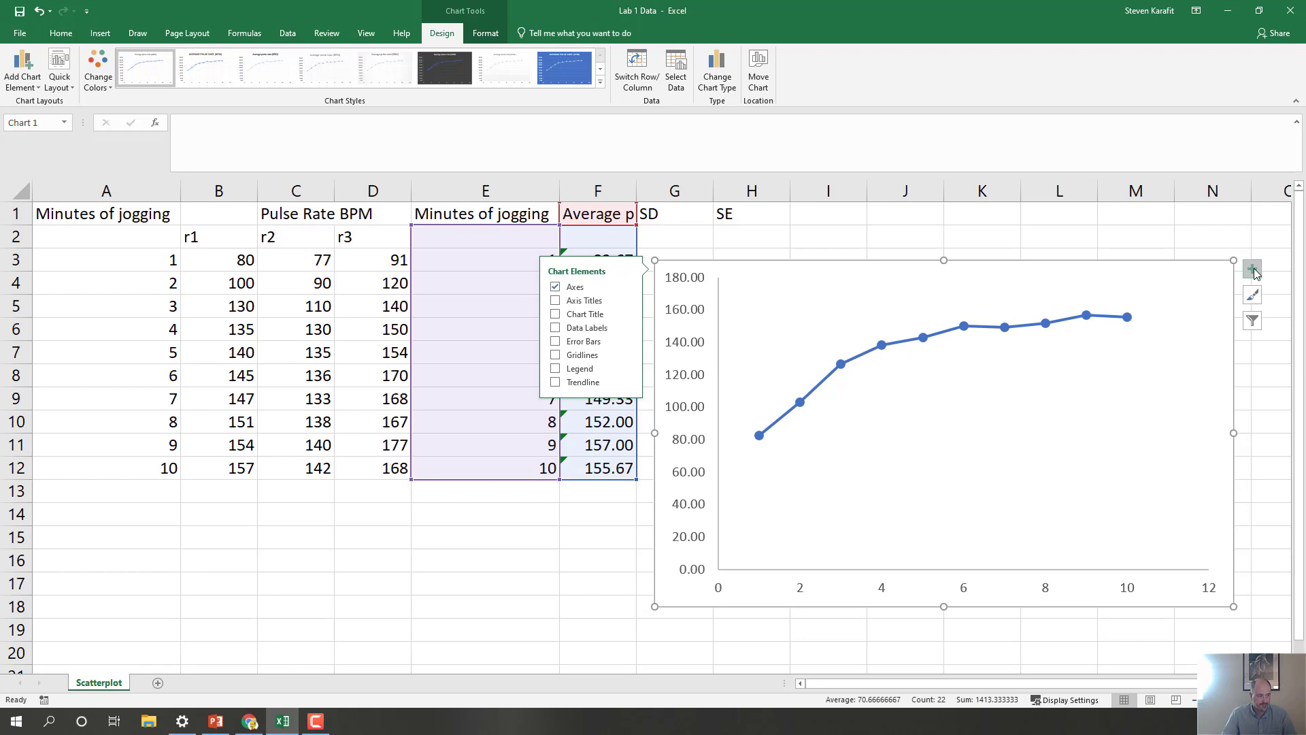
- Turn on Axis Titles for both chart axes
left_click(1134, 230)
left_click(1183, 271)
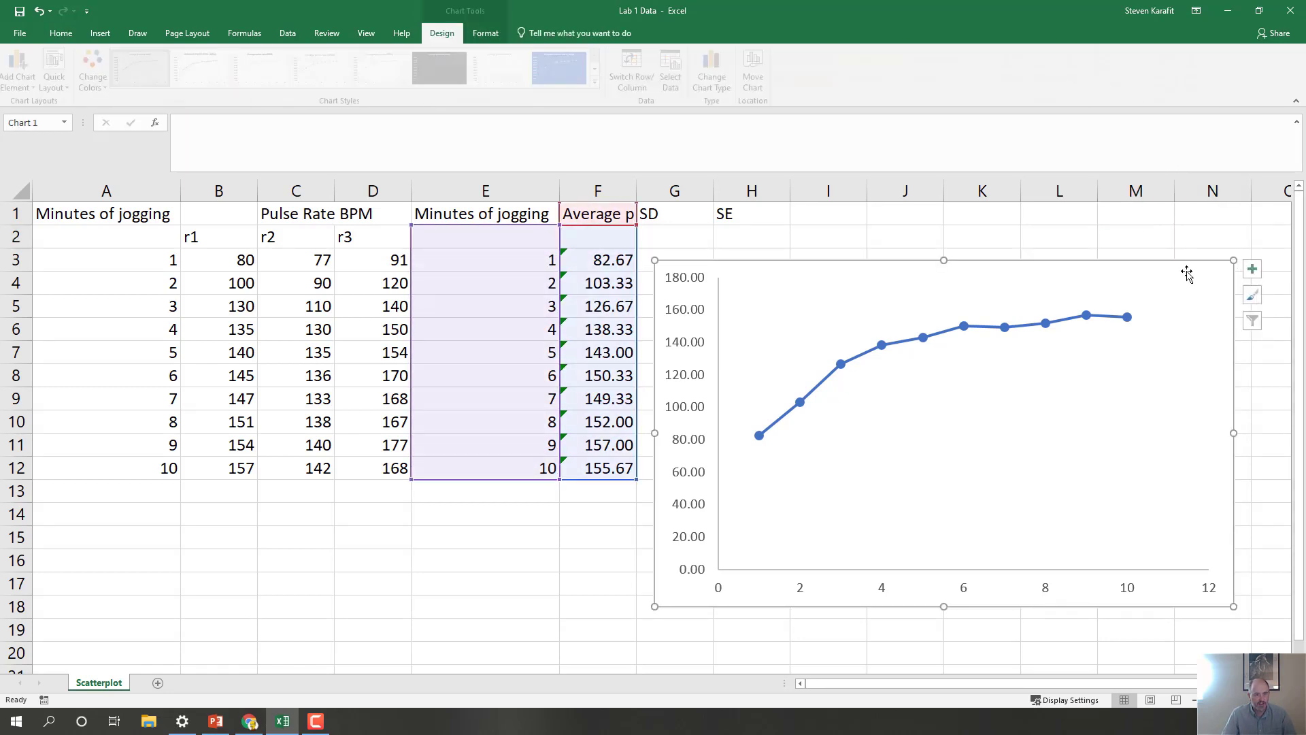
left_click(1253, 270)
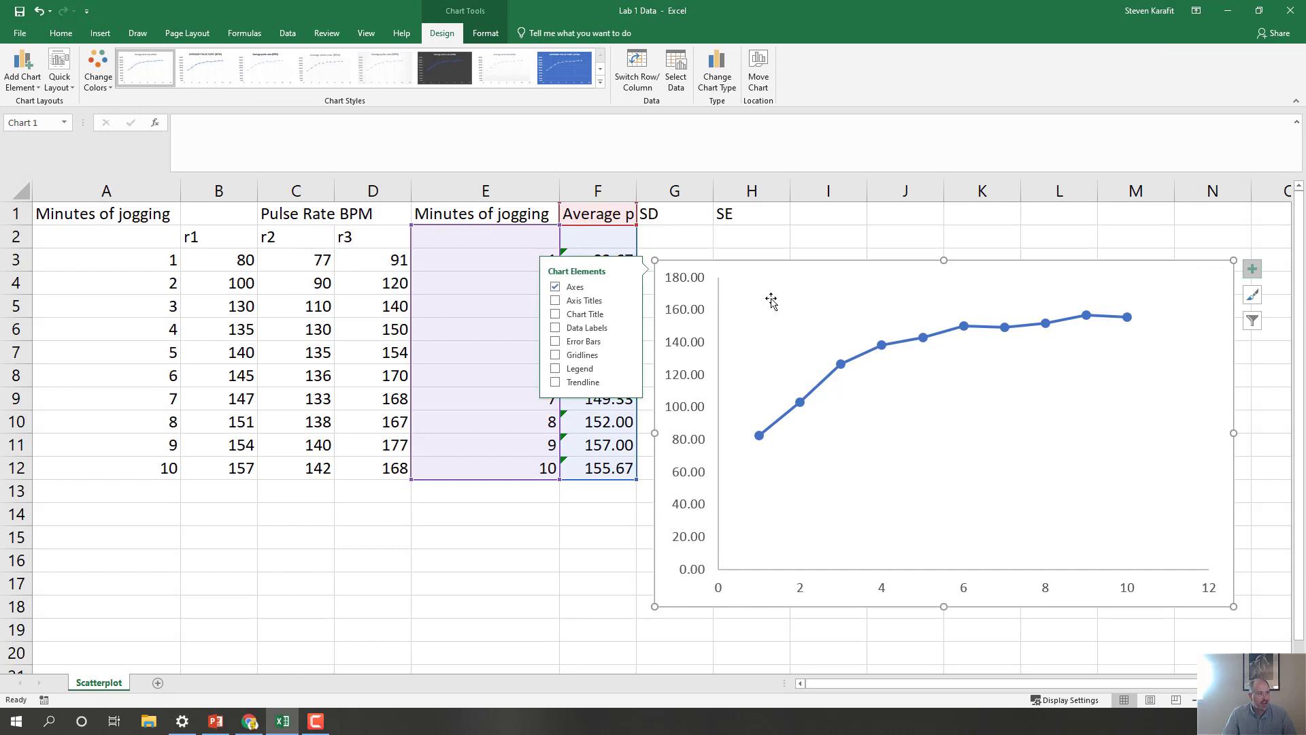
left_click(558, 302)
left_click(555, 301)
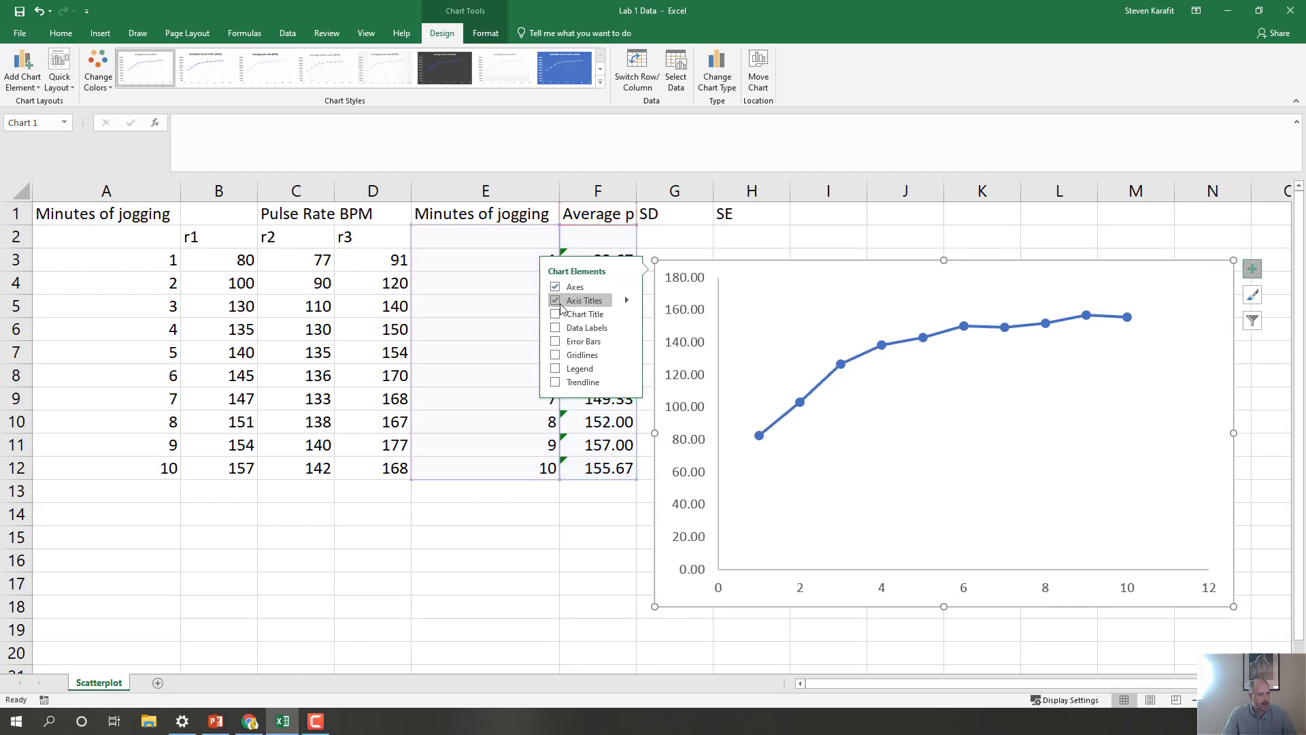
- Label the vertical axis 'Heart Rate (BPM)'
left_click_drag(686, 434, 685, 374)
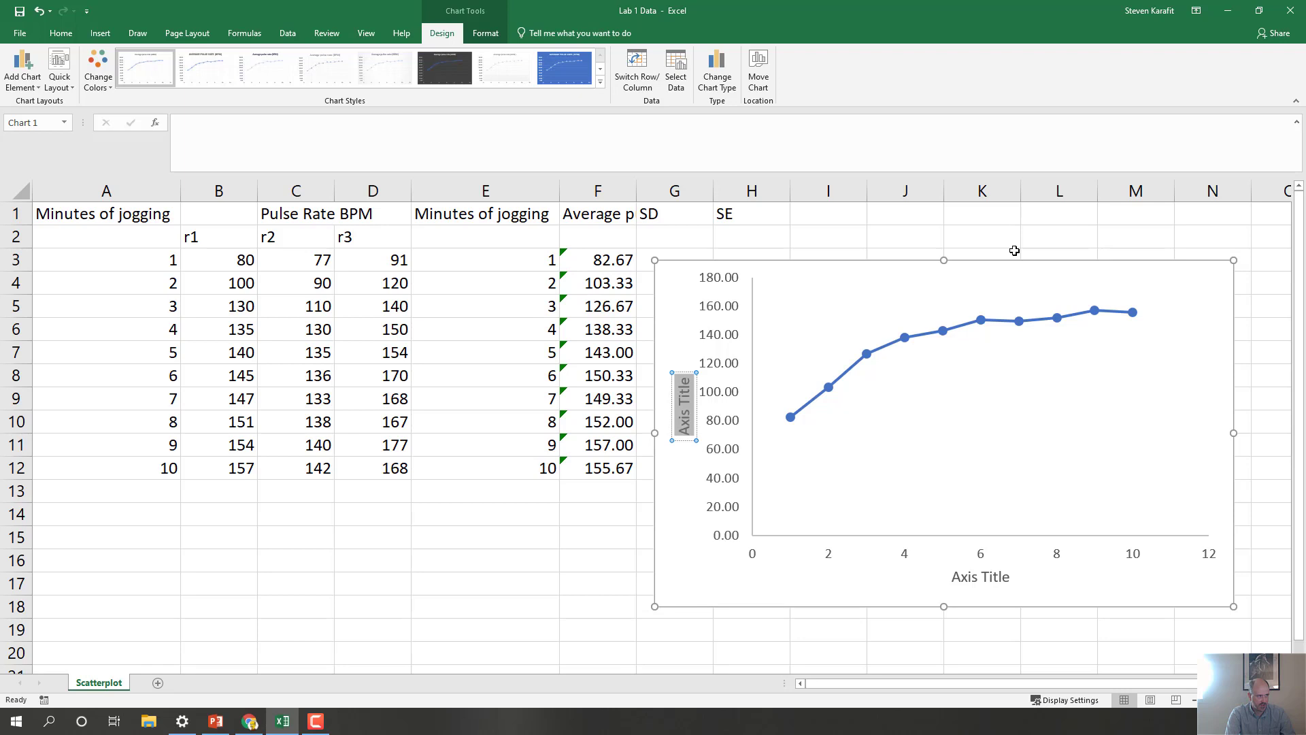
type("Pu")
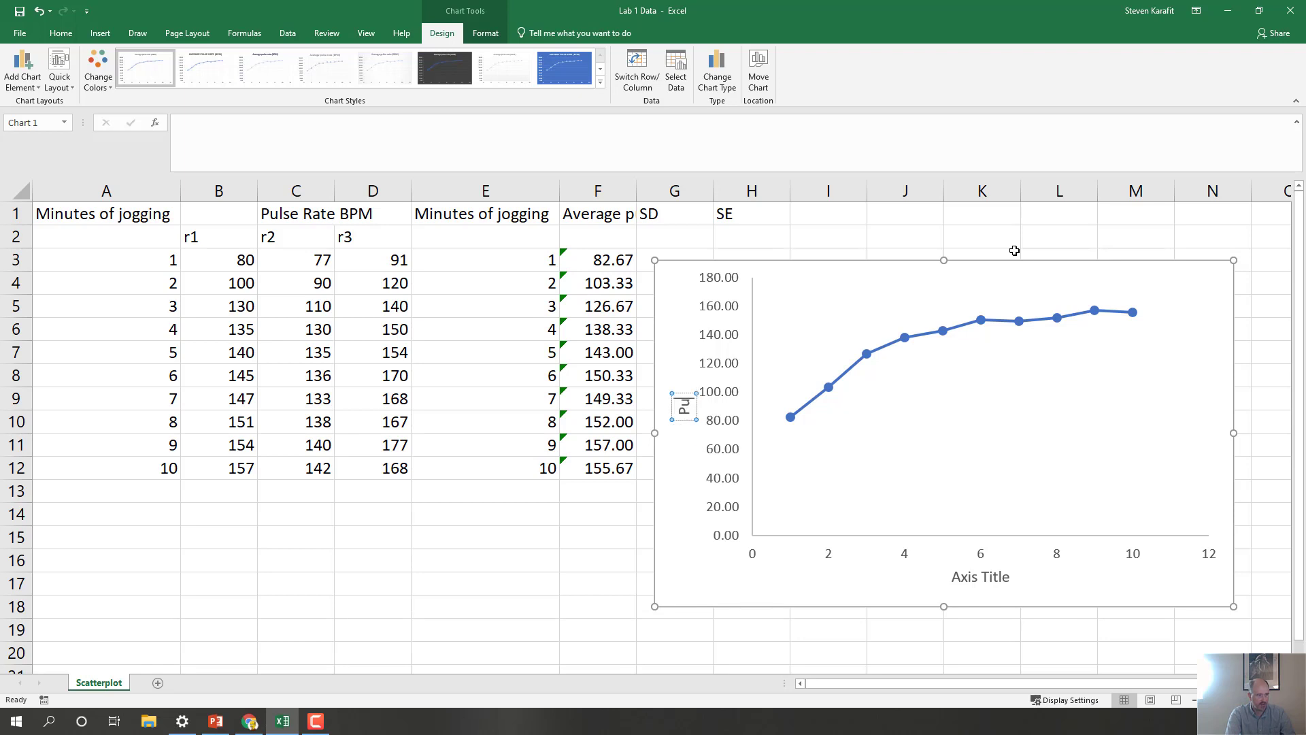
key("BackSpace")
key("BackSpace")
type("Heart Rate")
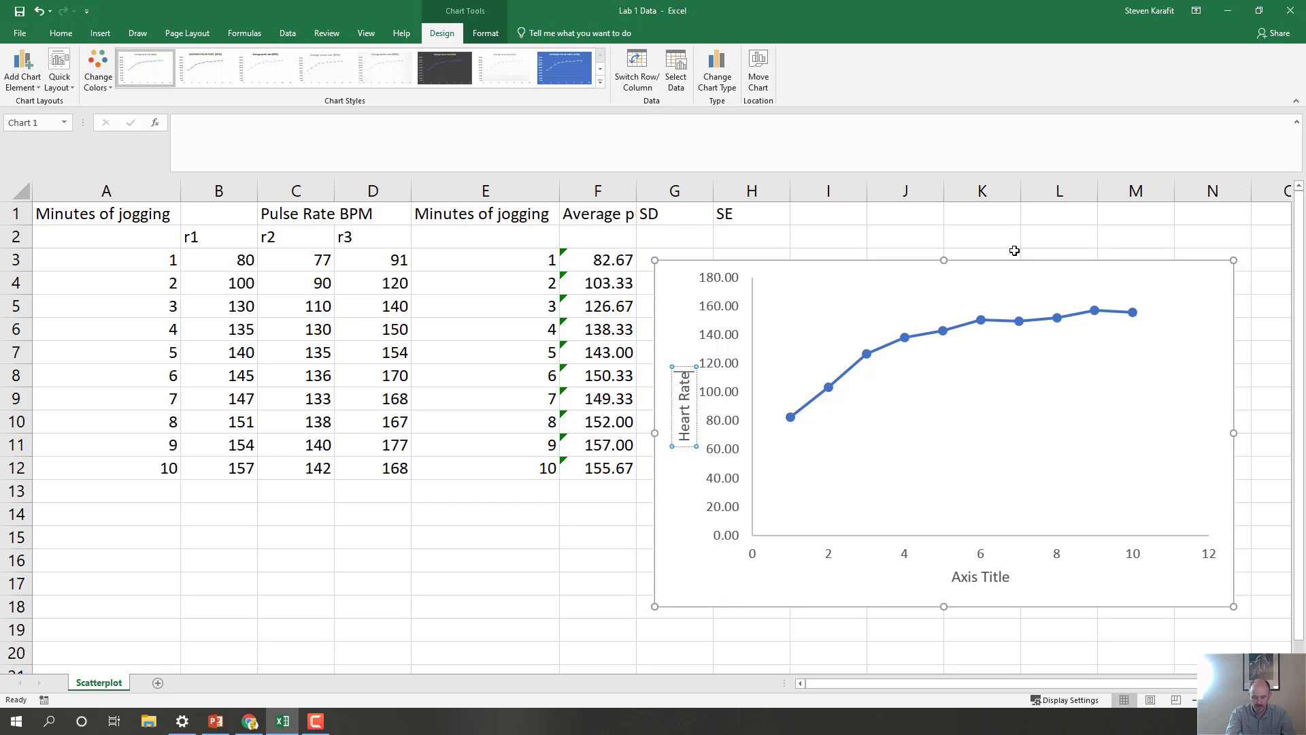
type("(")
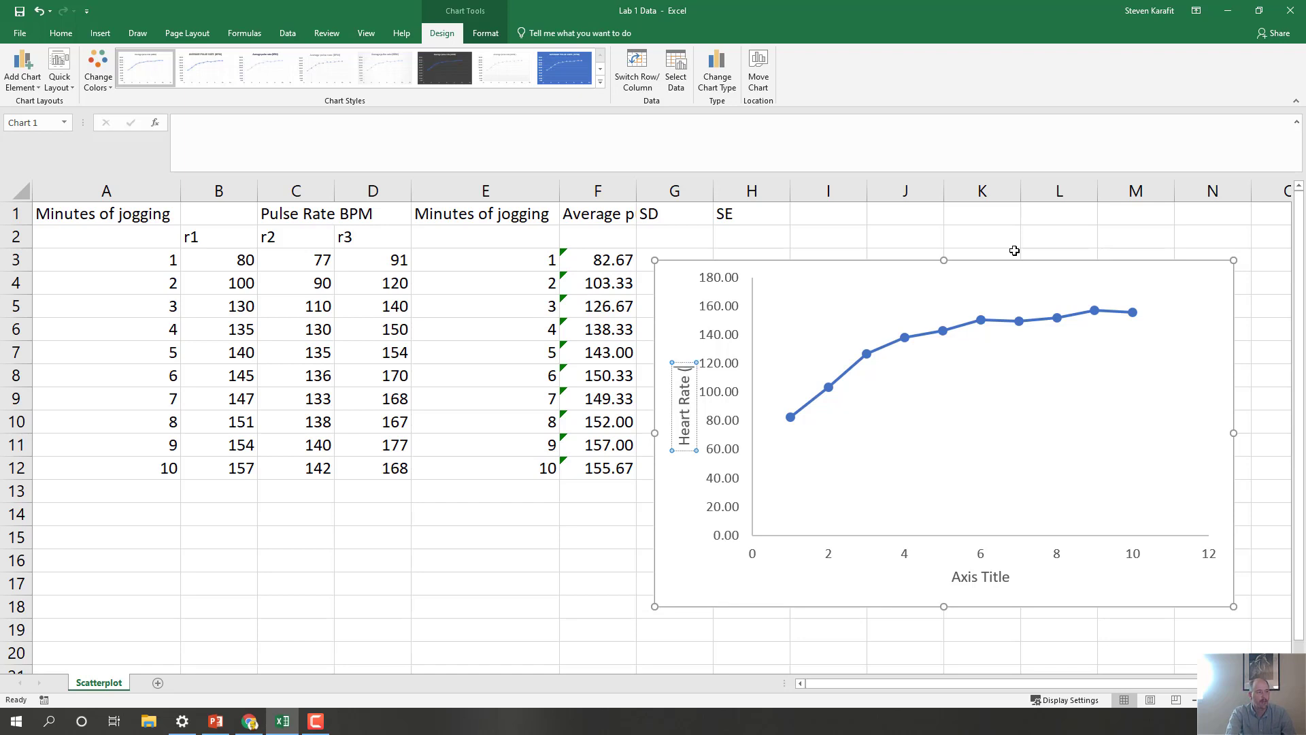
type("BPM)")
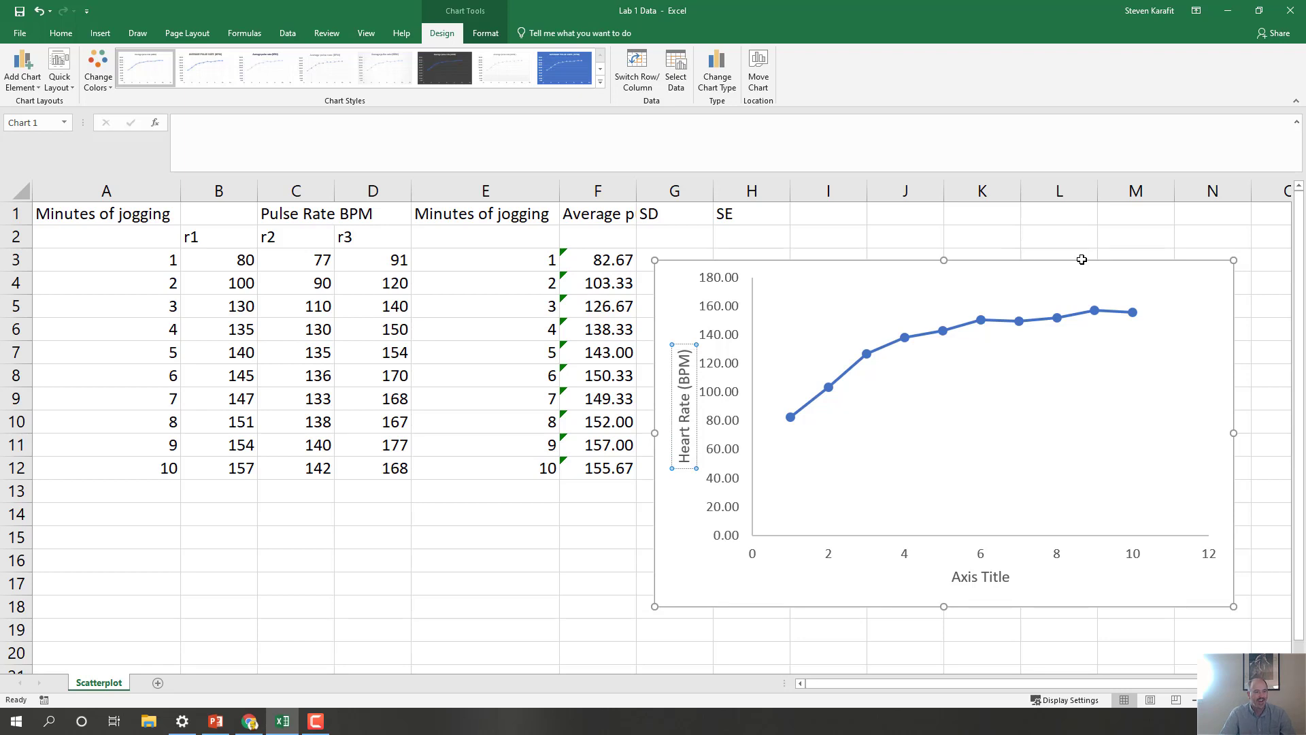
left_click(1008, 576)
- Replace the horizontal axis title placeholder with 'Jogging time (Min)'
left_click_drag(952, 577, 1026, 579)
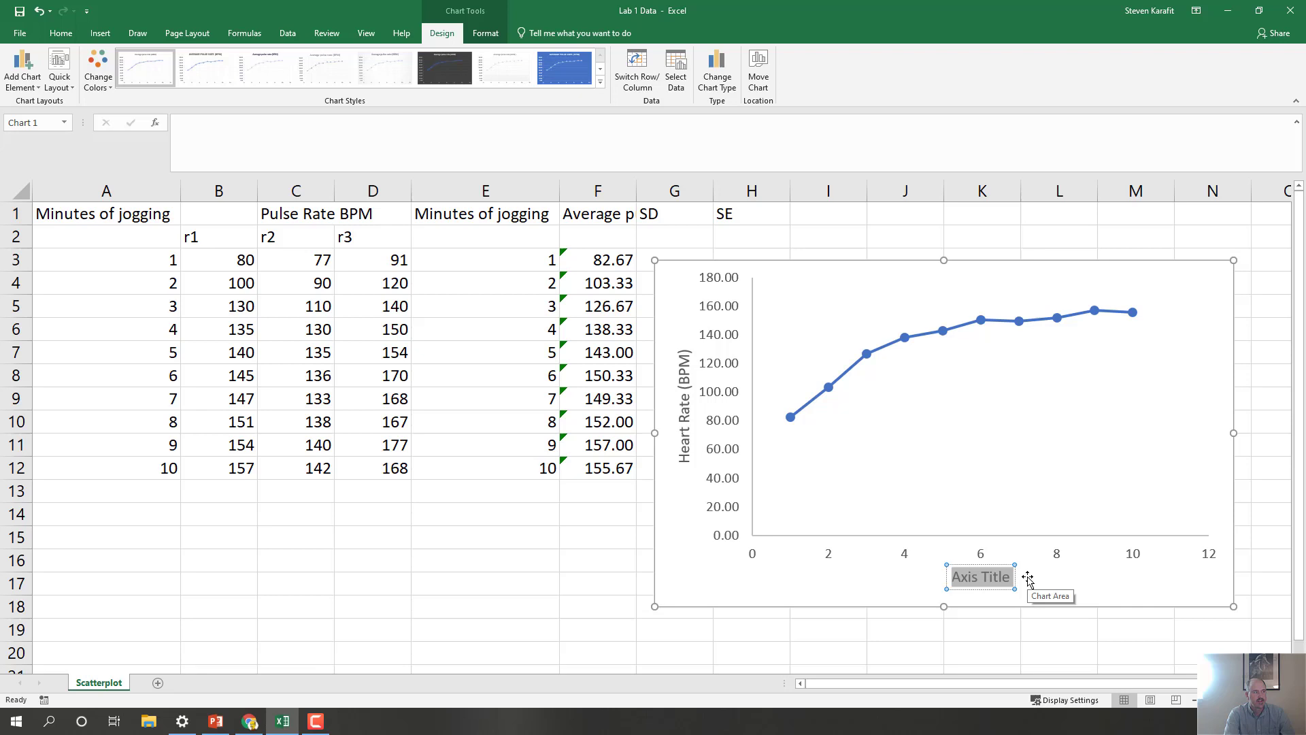
type("Jogg")
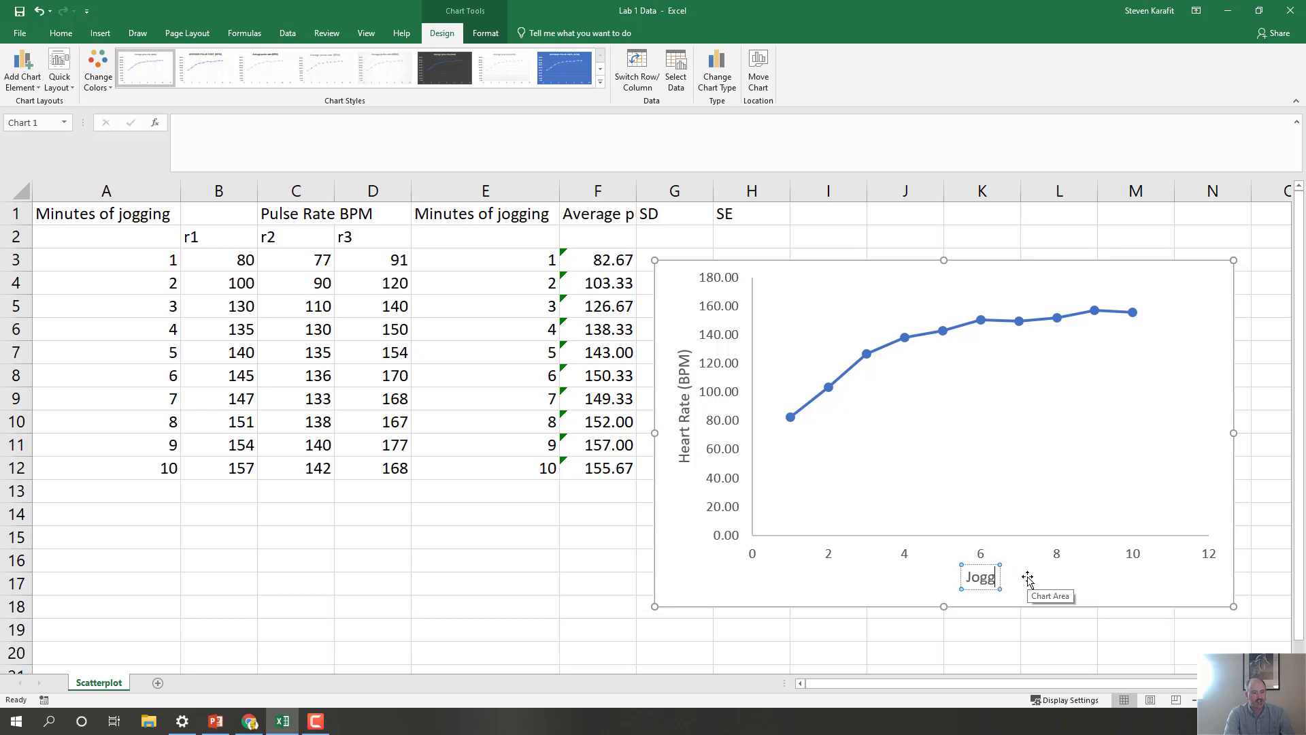
type("ing time (Min)")
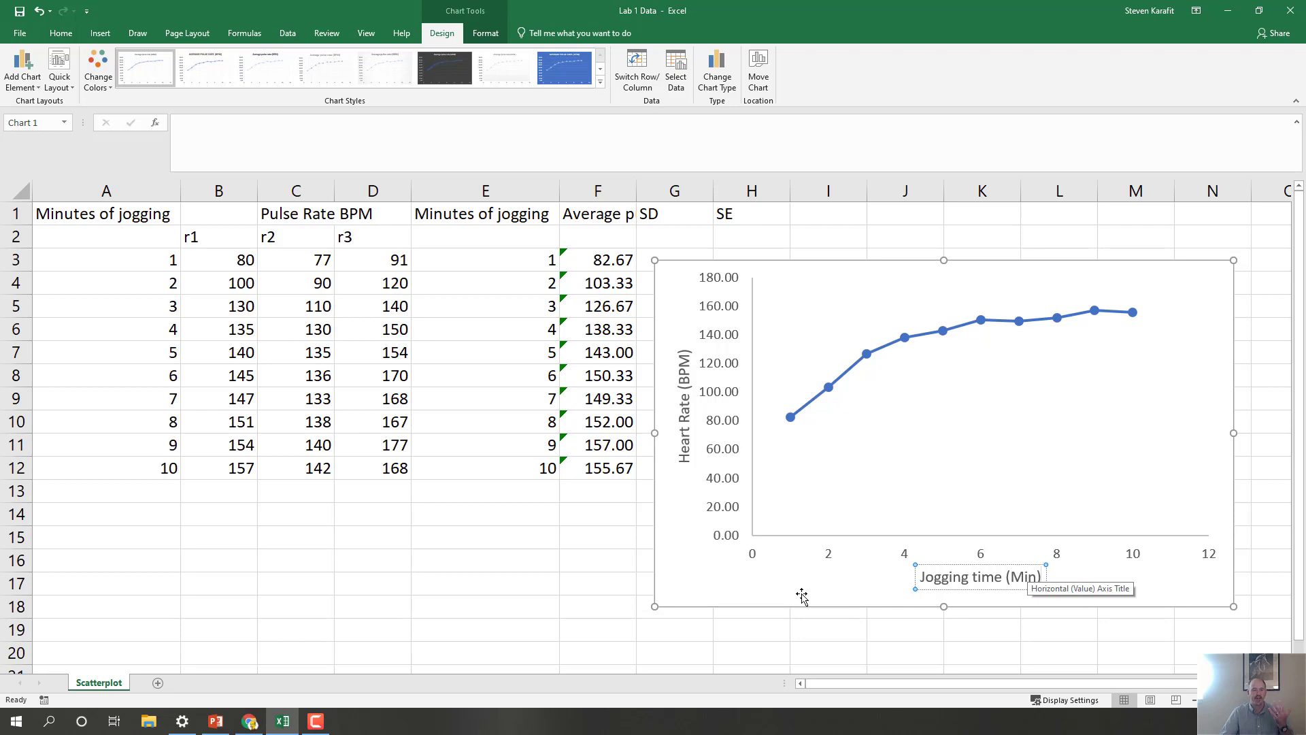
left_click(592, 586)
left_click(700, 570)
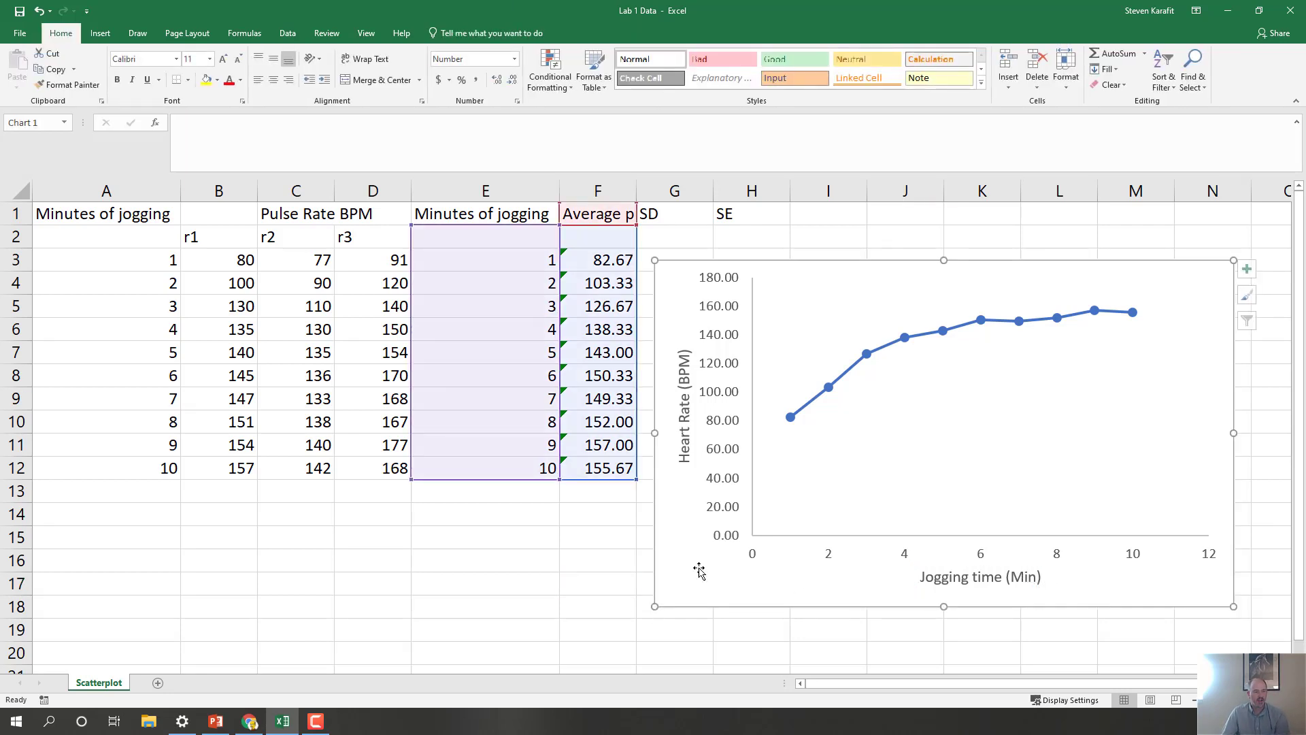